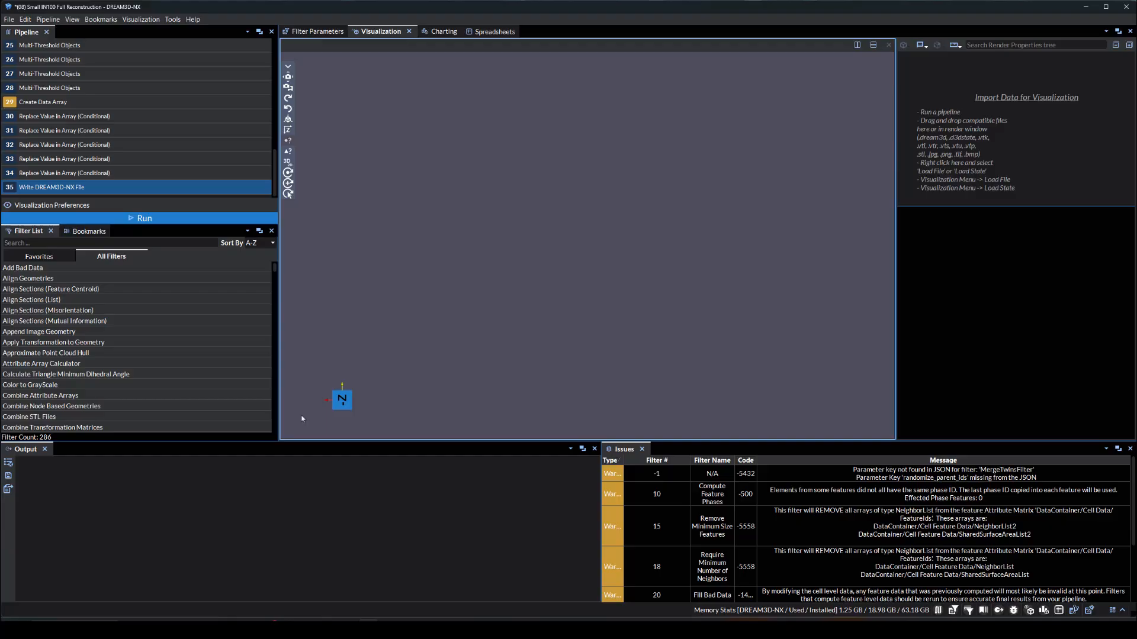
Step: Run the reconstruction pipeline and change the DataContainer's outline view to a Surface view
left_click(144, 218)
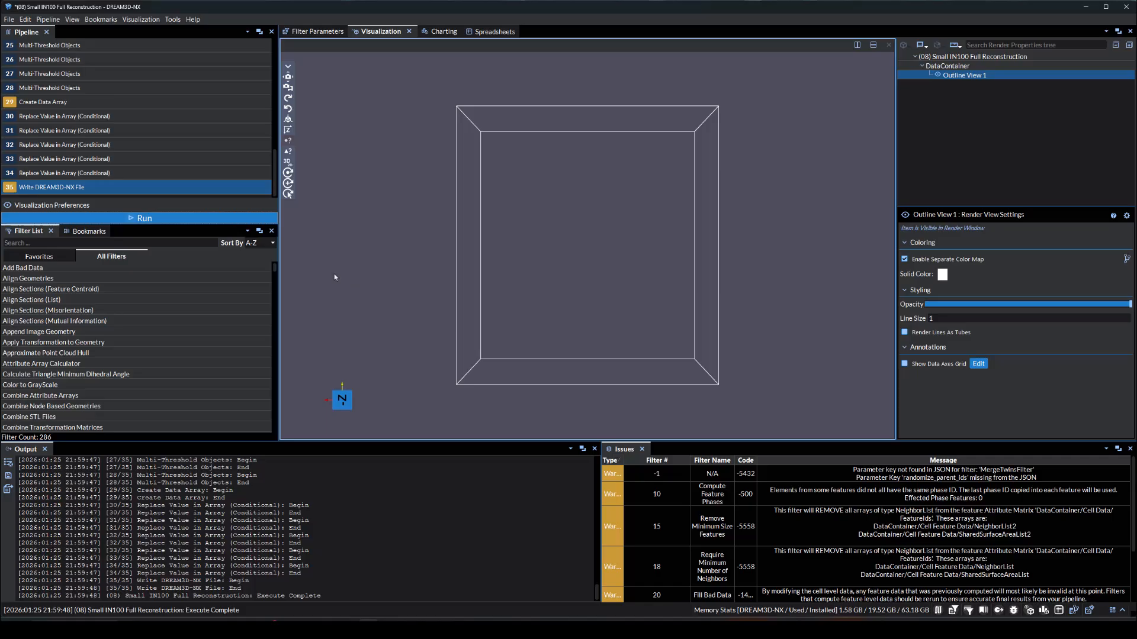
right_click(917, 74)
mouse_move(962, 93)
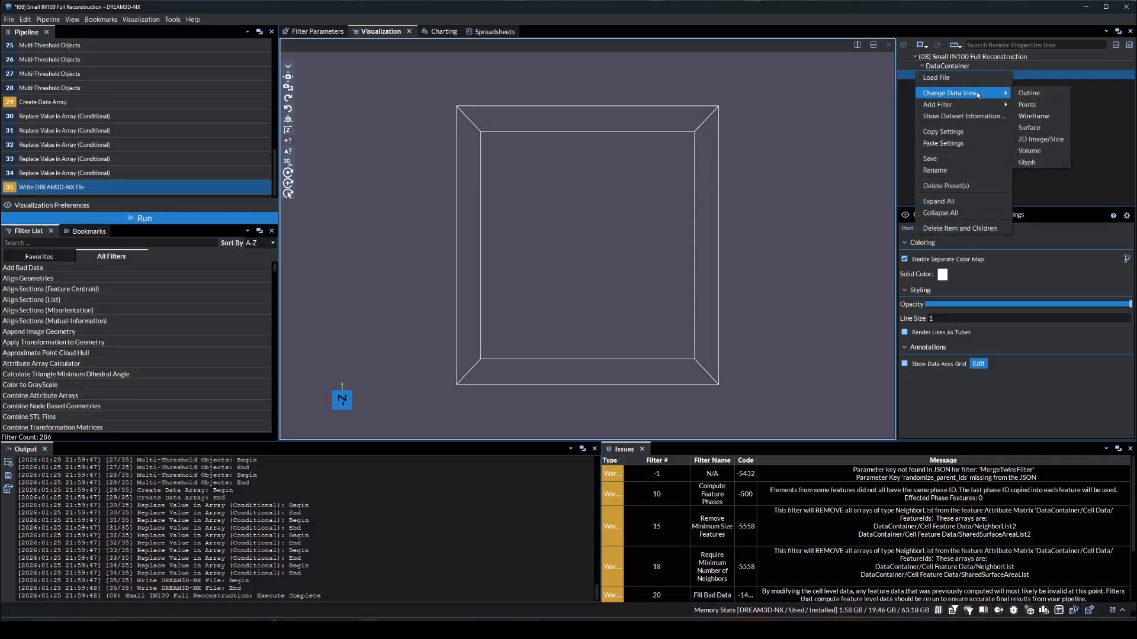
left_click(1029, 128)
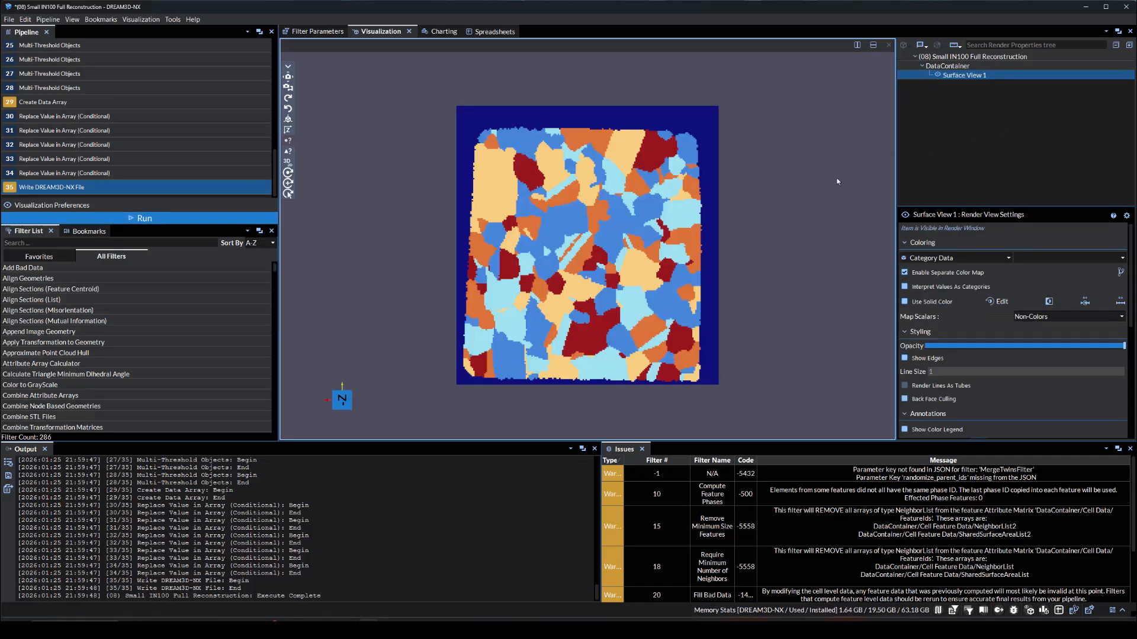
Step: Turn on solid coloring for the surface view to preview it, and switch it back off
left_click(904, 303)
left_click_drag(802, 239, 761, 246)
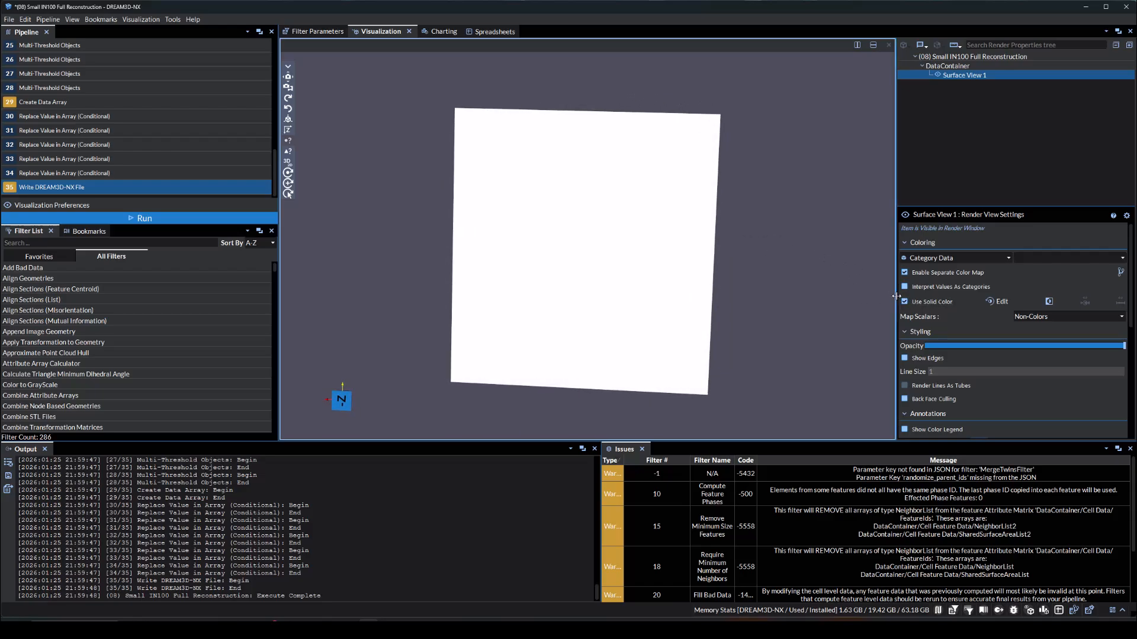
left_click(904, 302)
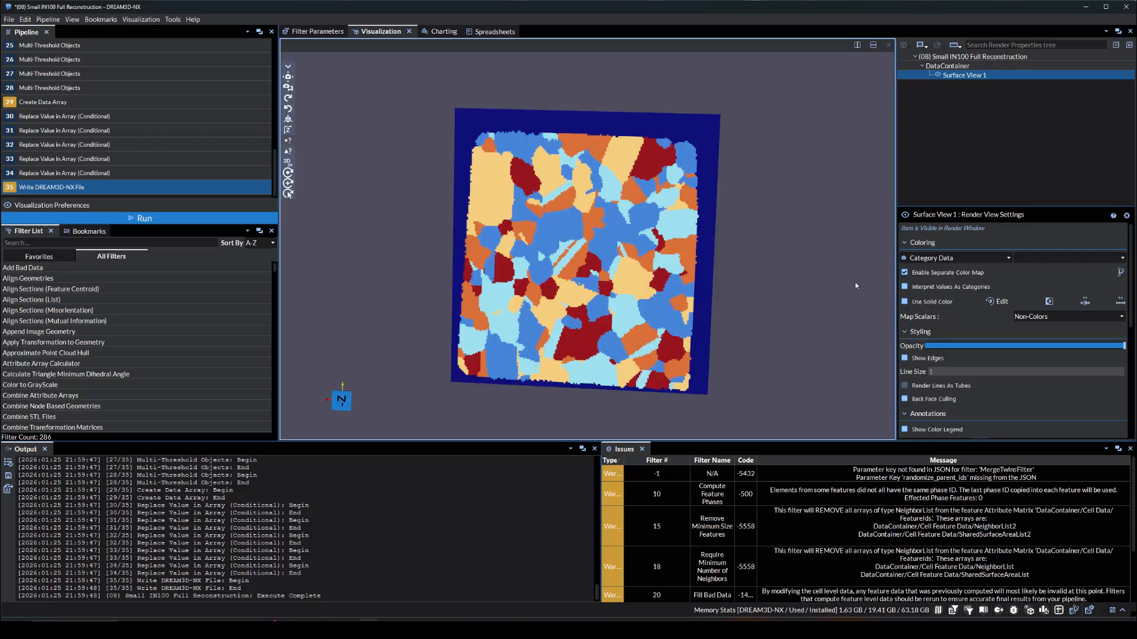
Step: Interpret the surface's Category Data values as categories and show the color legend
left_click(904, 287)
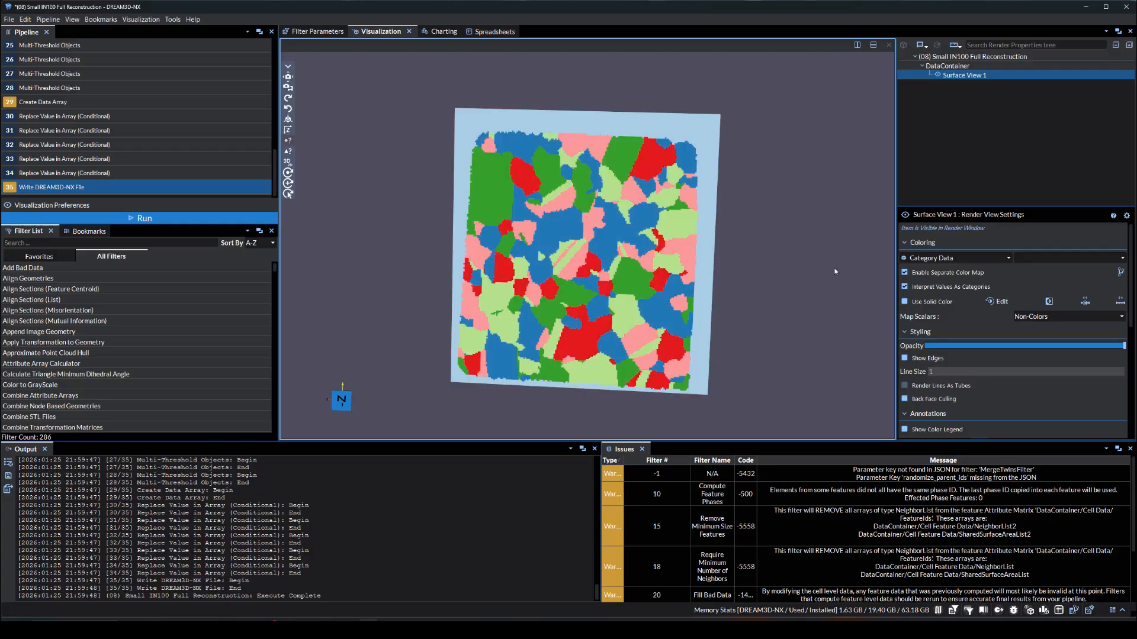
scroll(947, 331, "down", 1)
left_click(904, 402)
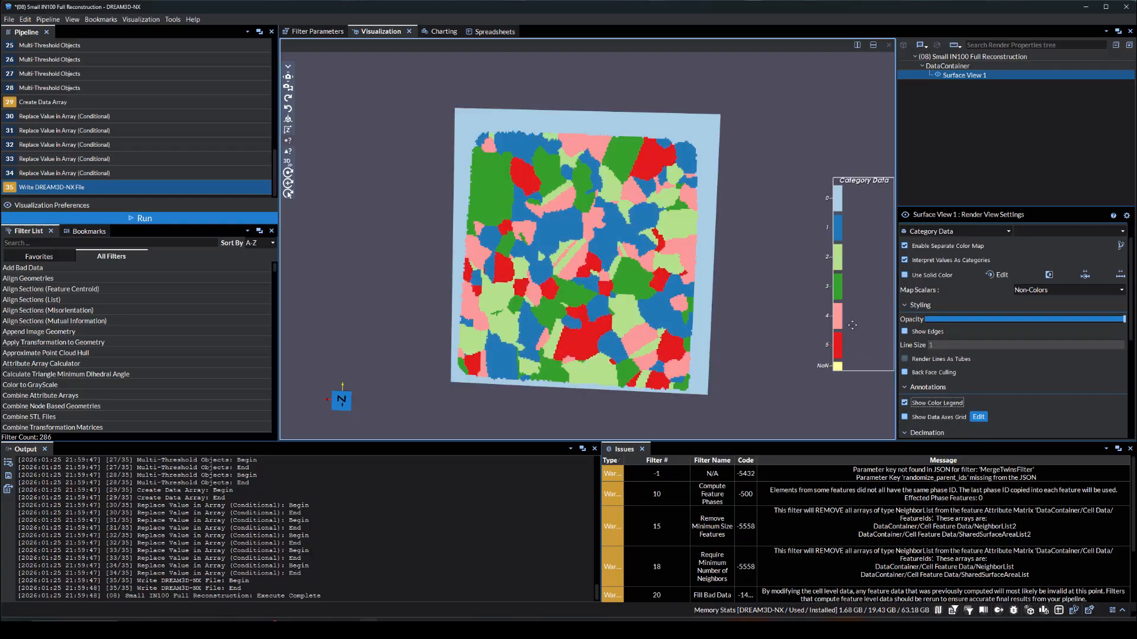
Step: Move the color legend closer to the model and enlarge it
left_click_drag(852, 325, 833, 393)
left_click_drag(850, 335, 870, 334)
left_click_drag(795, 262, 796, 240)
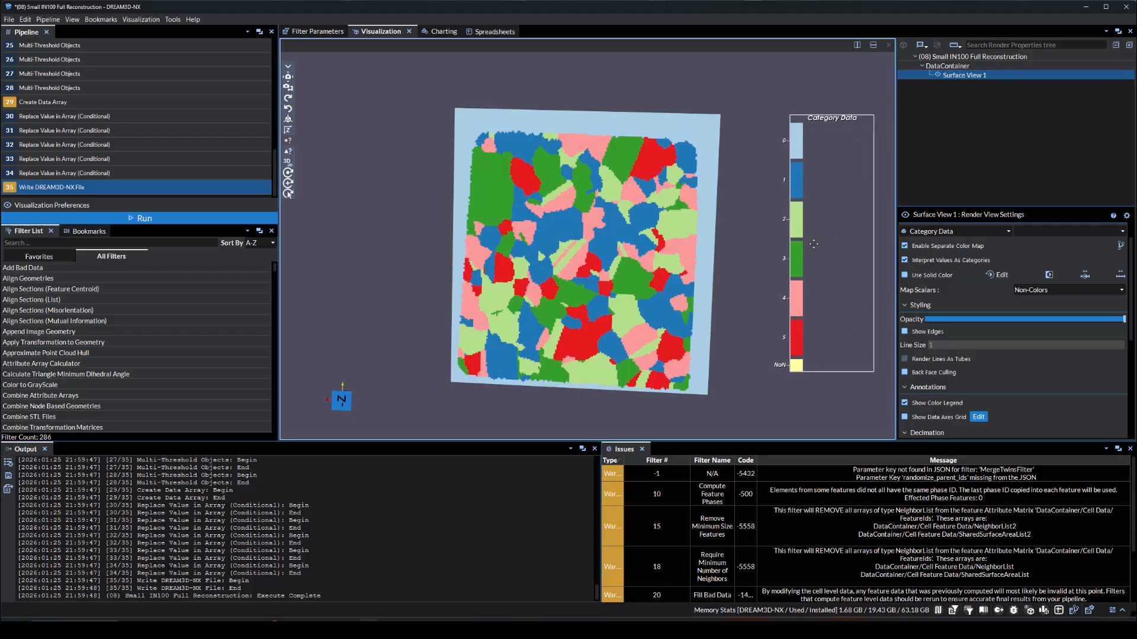
Step: Open the category color presets, move the dialog clear of the model, and apply the Cool preset
left_click(997, 301)
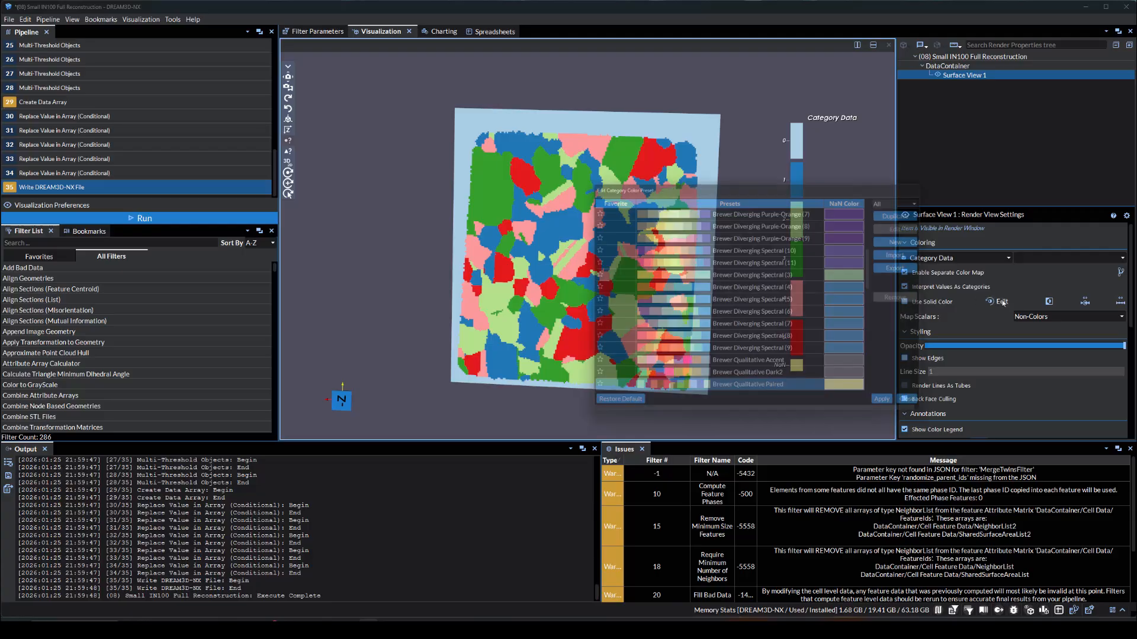
scroll(776, 305, "down", 15)
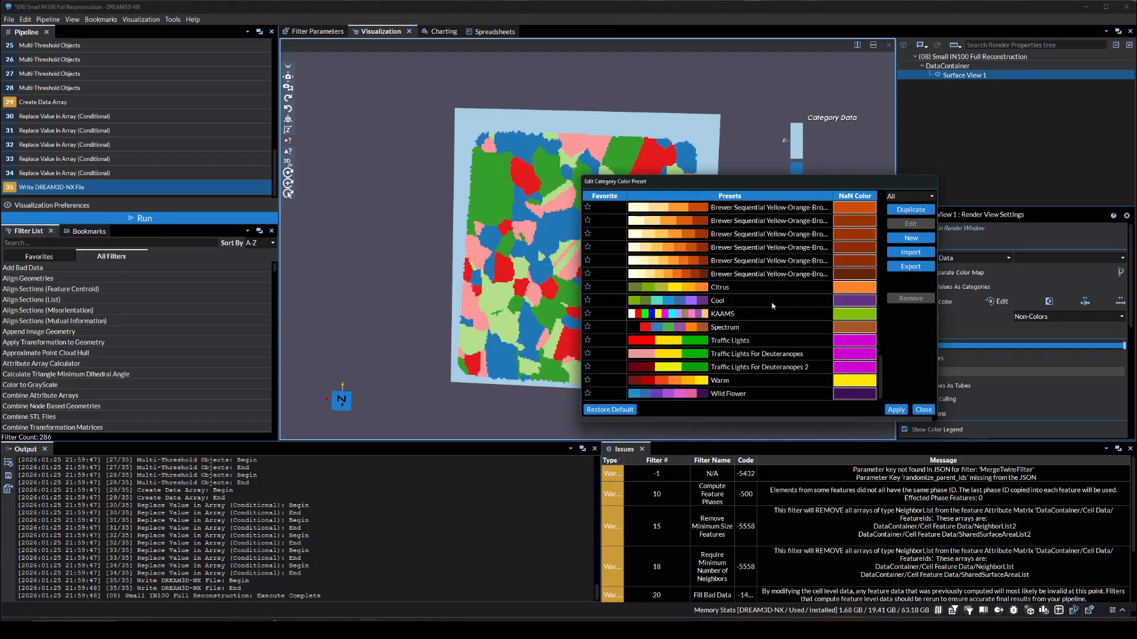
left_click(755, 304)
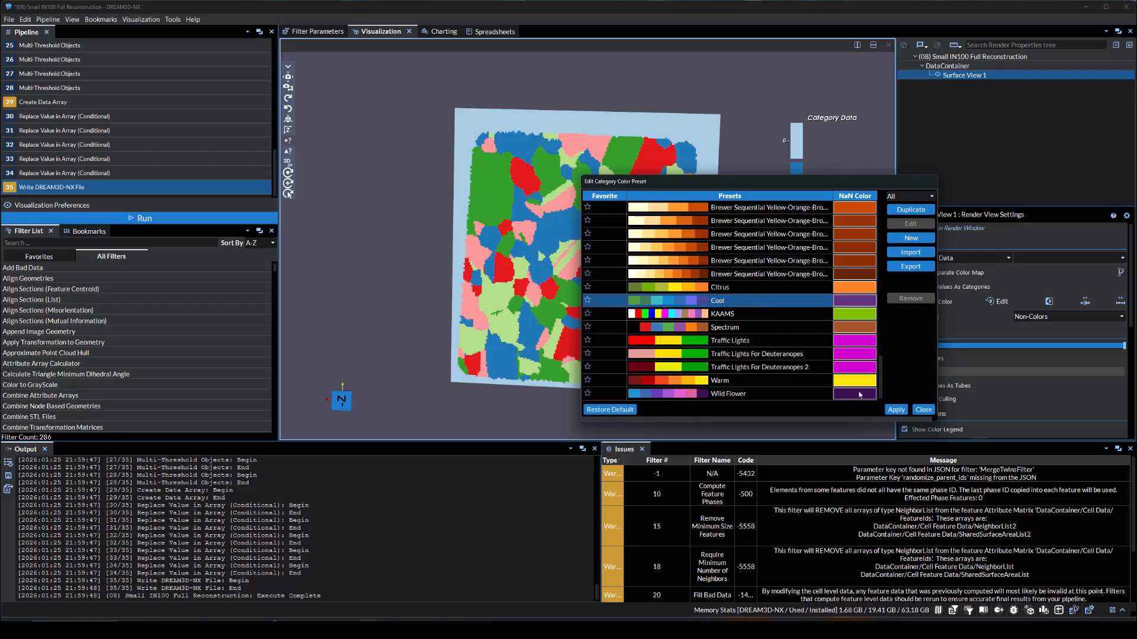
left_click_drag(759, 188, 952, 283)
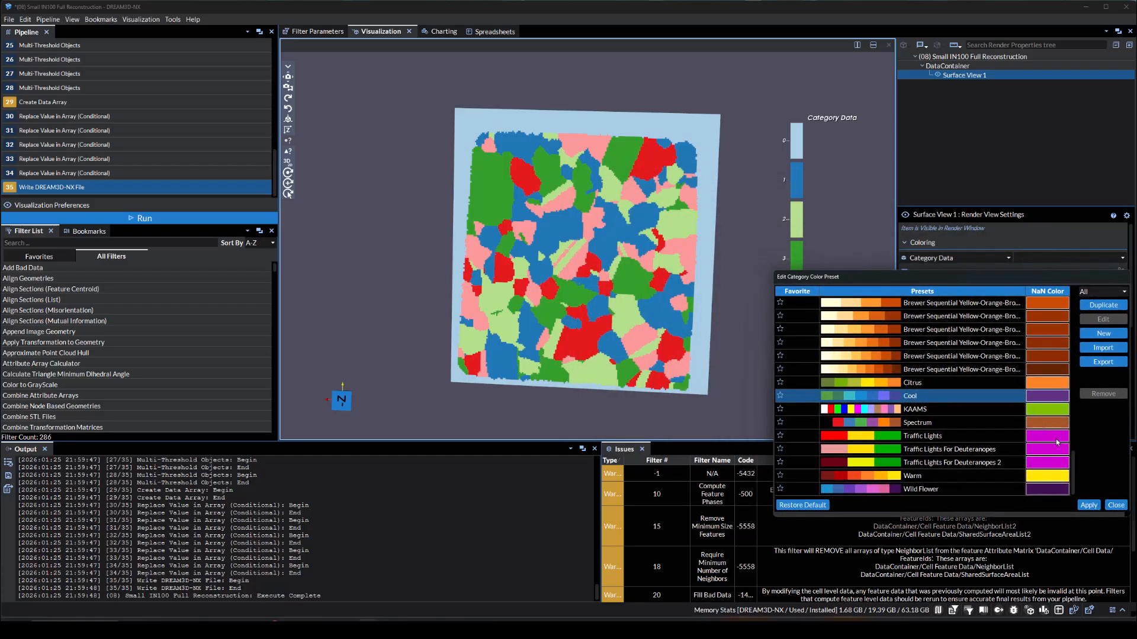
left_click(1093, 505)
Step: Try the Spectrum, Warm and Wild Flower color presets on the surface one after another
left_click(1016, 422)
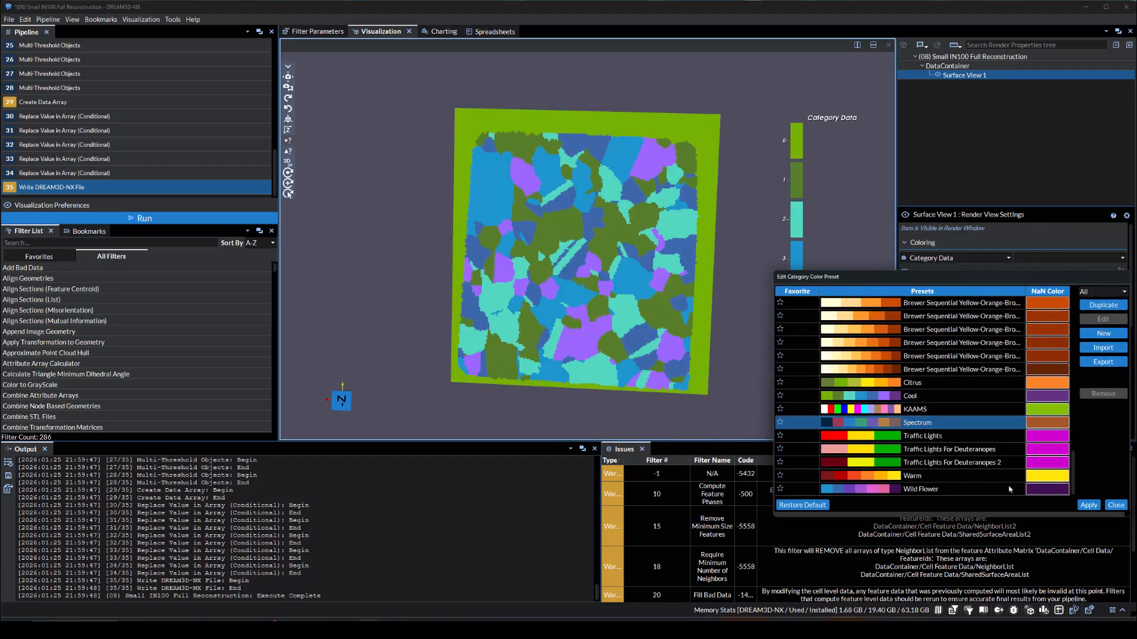
left_click(1088, 506)
left_click(974, 476)
left_click(1088, 505)
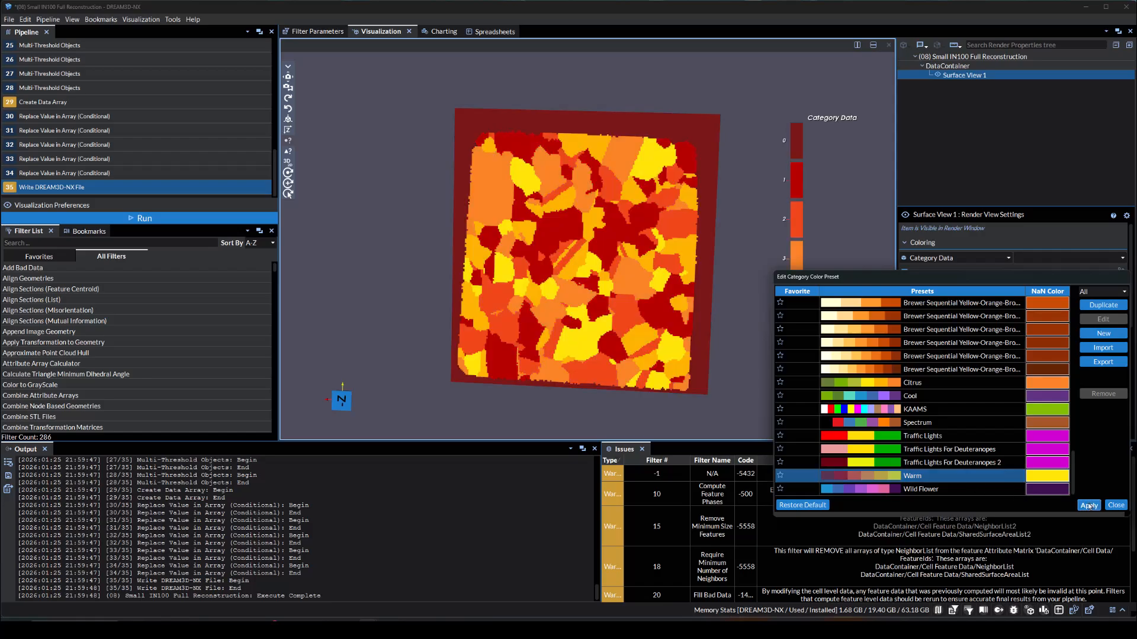
left_click(971, 491)
left_click(1088, 506)
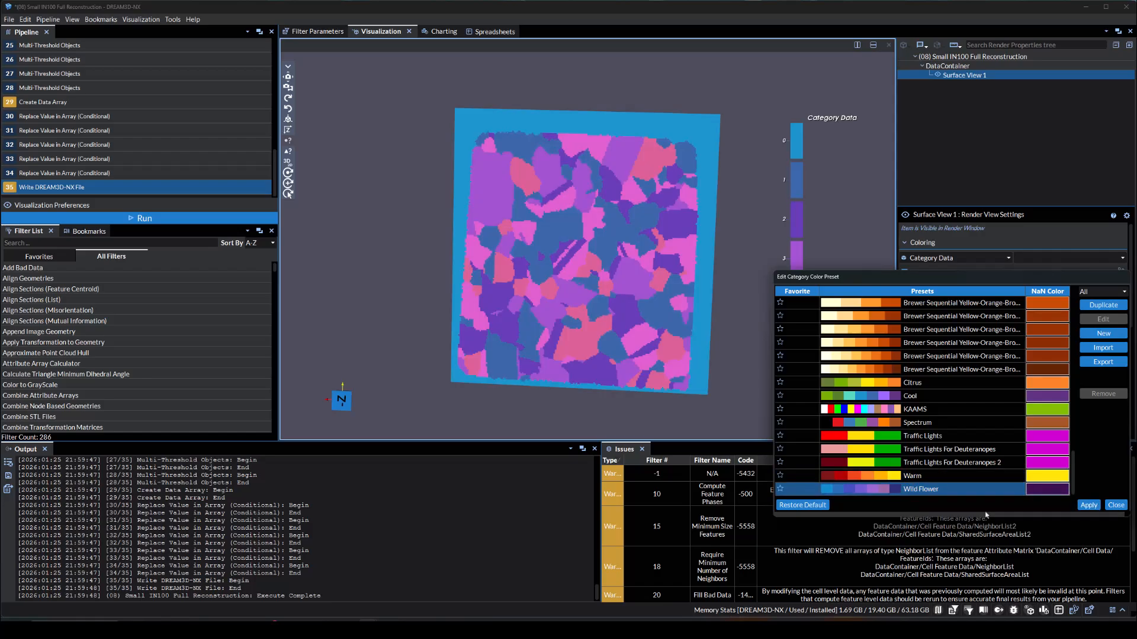
Step: Apply the Spectrum category color preset to the surface and close the presets dialog
left_click(934, 422)
left_click(1088, 505)
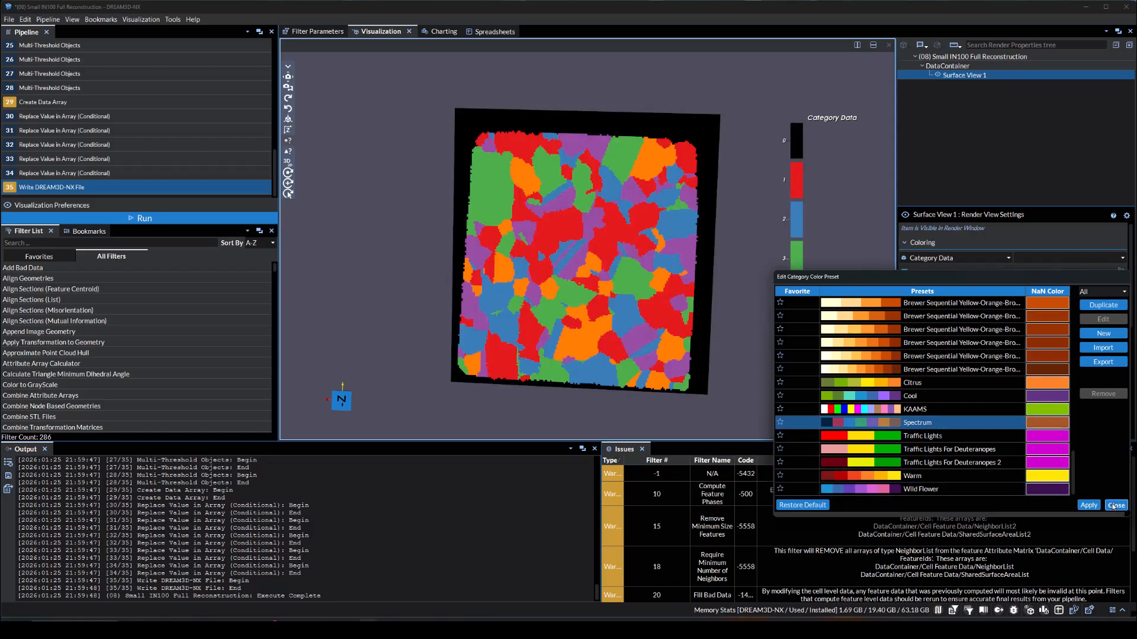
left_click(1116, 506)
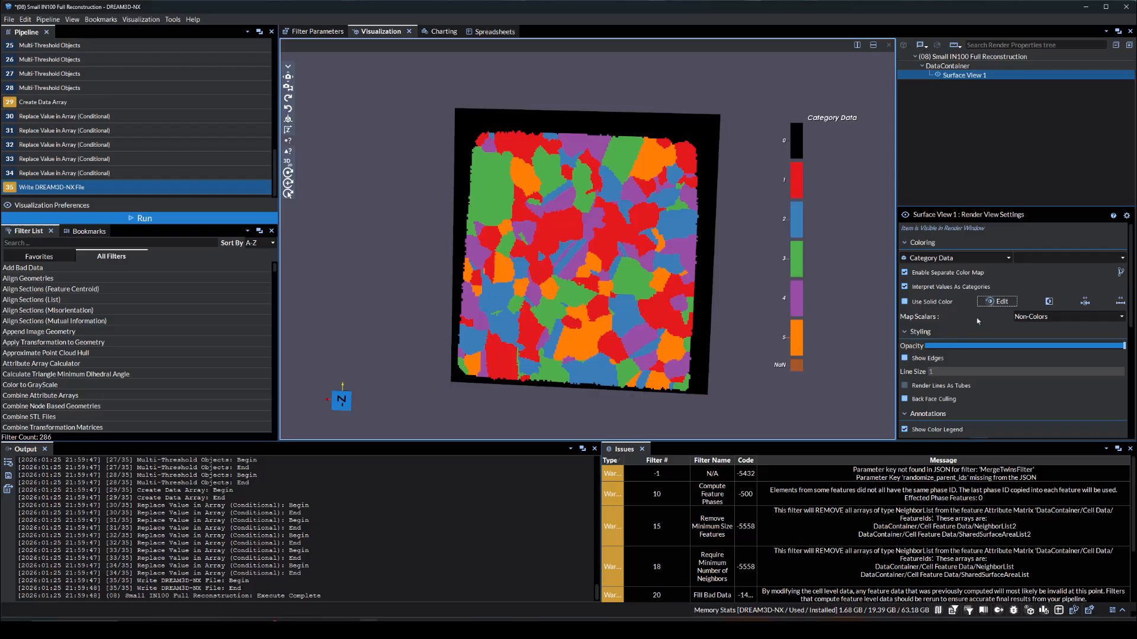
Step: Invert the order of the category colors and restore it
left_click(1048, 303)
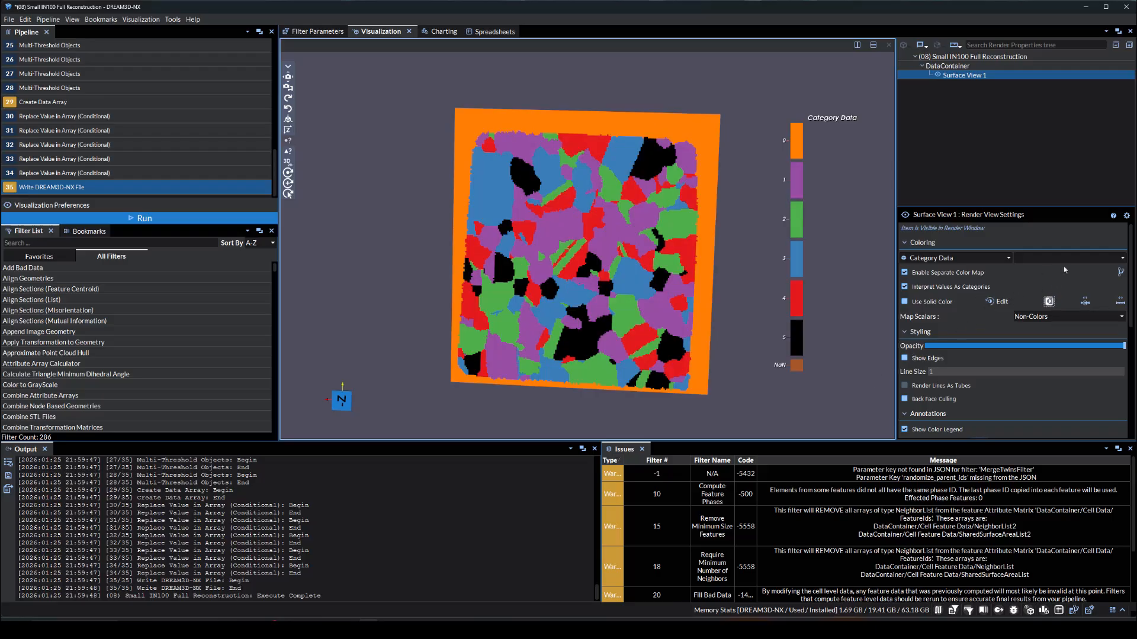
left_click(1048, 302)
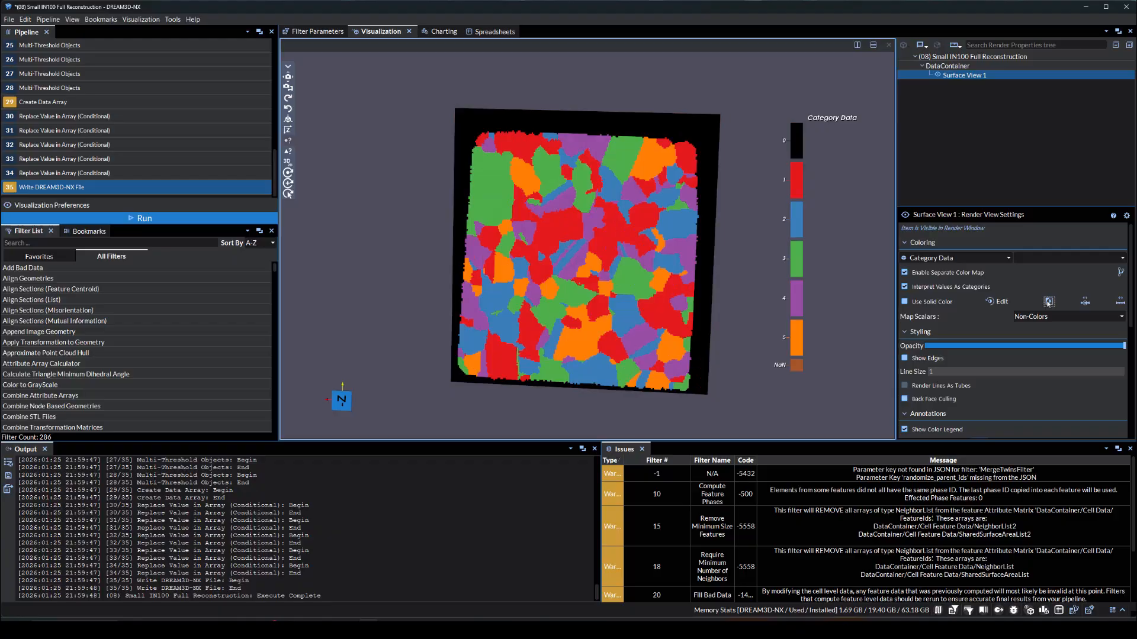
Step: Start a new preset among the custom category color presets and set its NaN color to black (#000000)
left_click(999, 302)
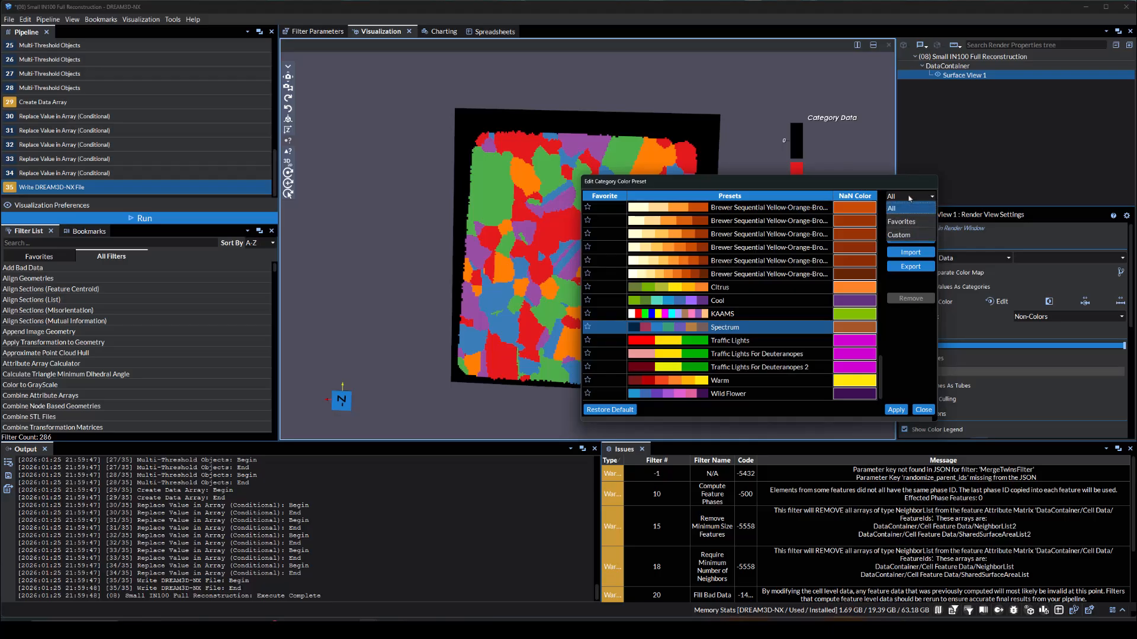
left_click(907, 238)
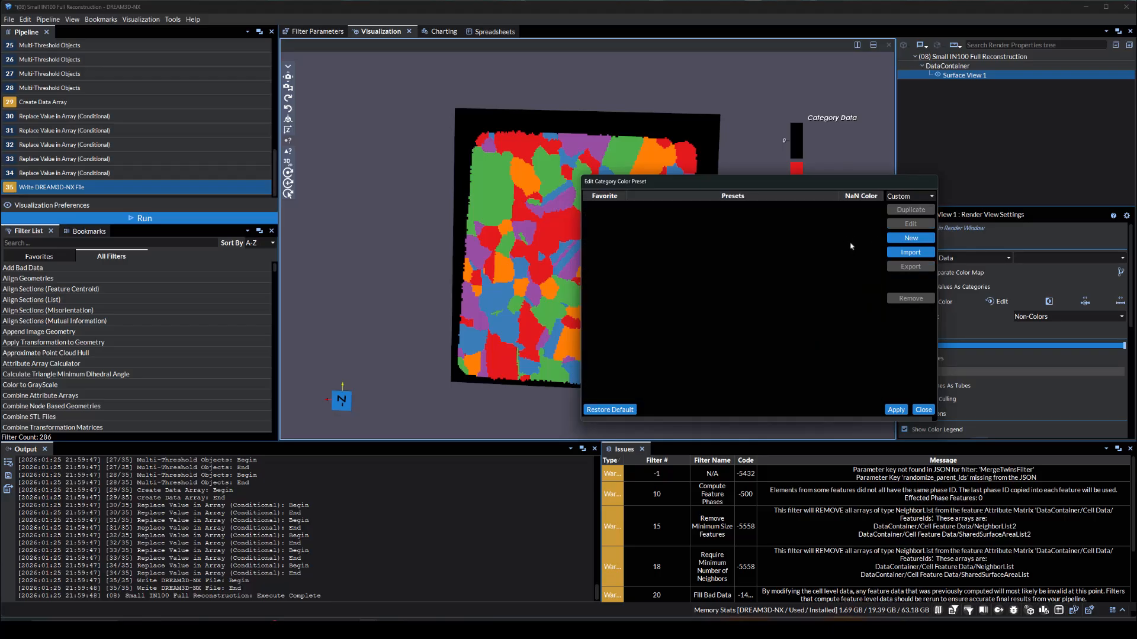
left_click(911, 240)
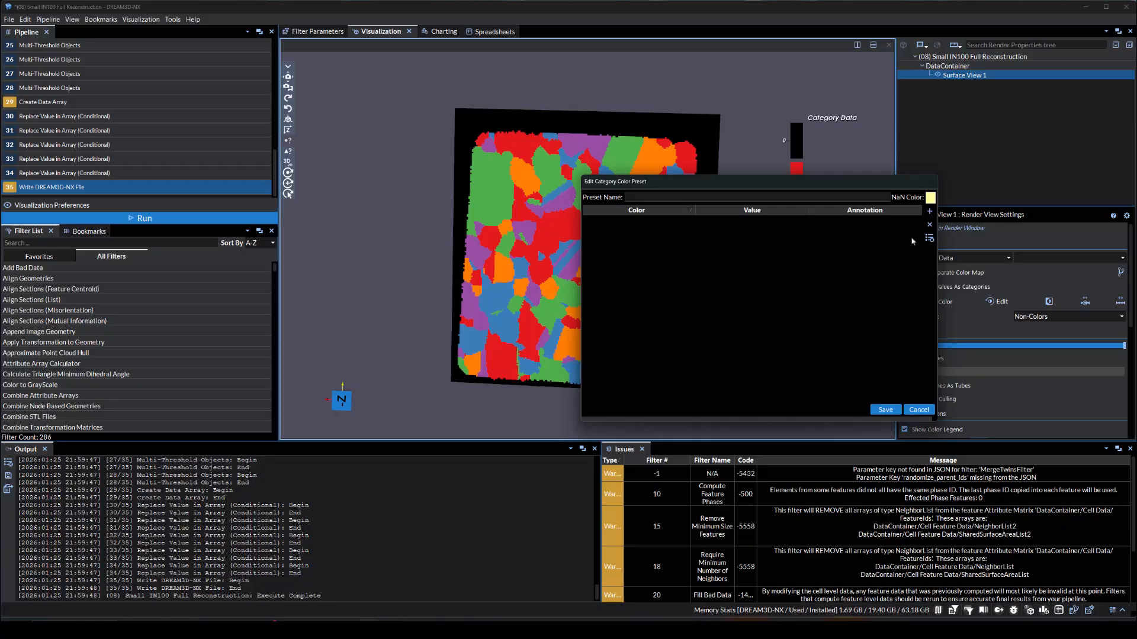
left_click(930, 197)
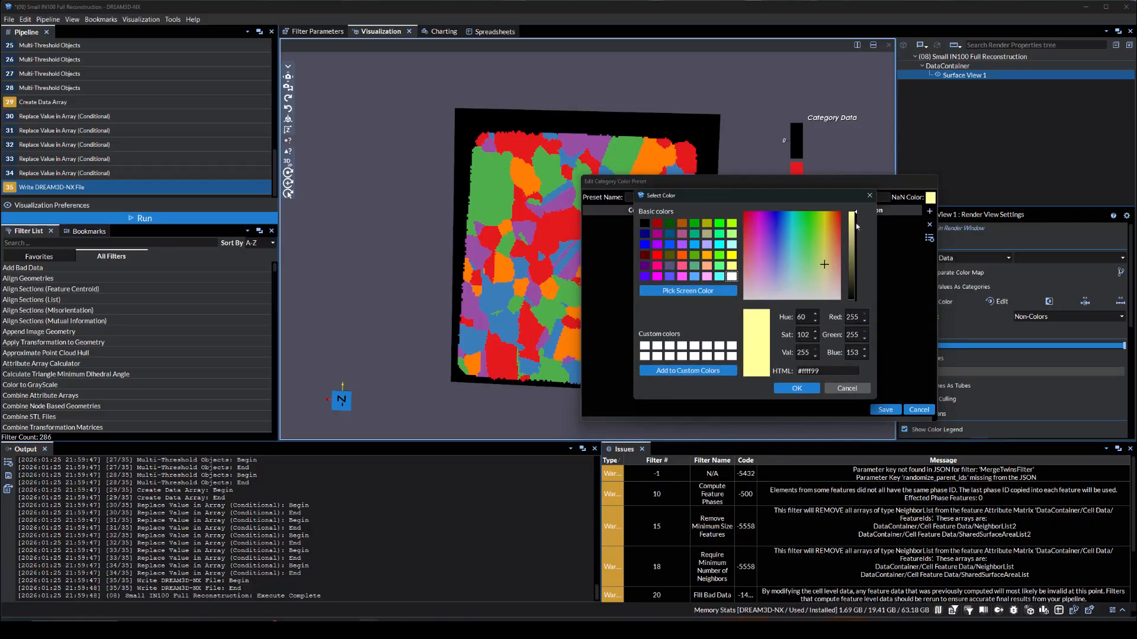
left_click(852, 251)
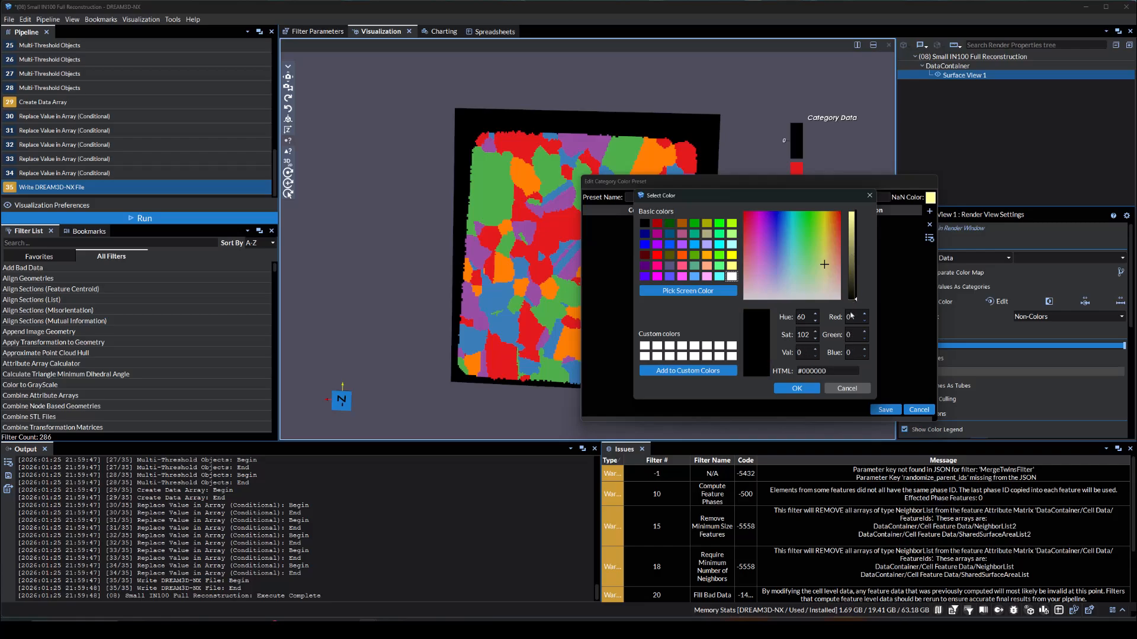
left_click(811, 391)
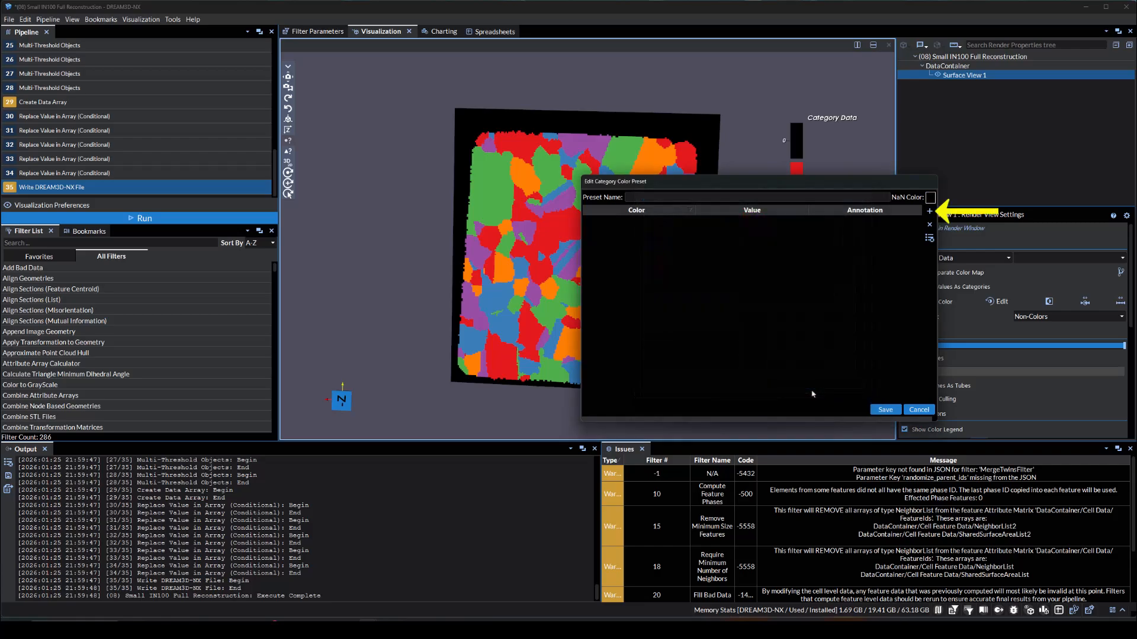
Step: Add five color entries to the new preset and move the dialog so the legend is uncovered
left_click(928, 211)
left_click(929, 211)
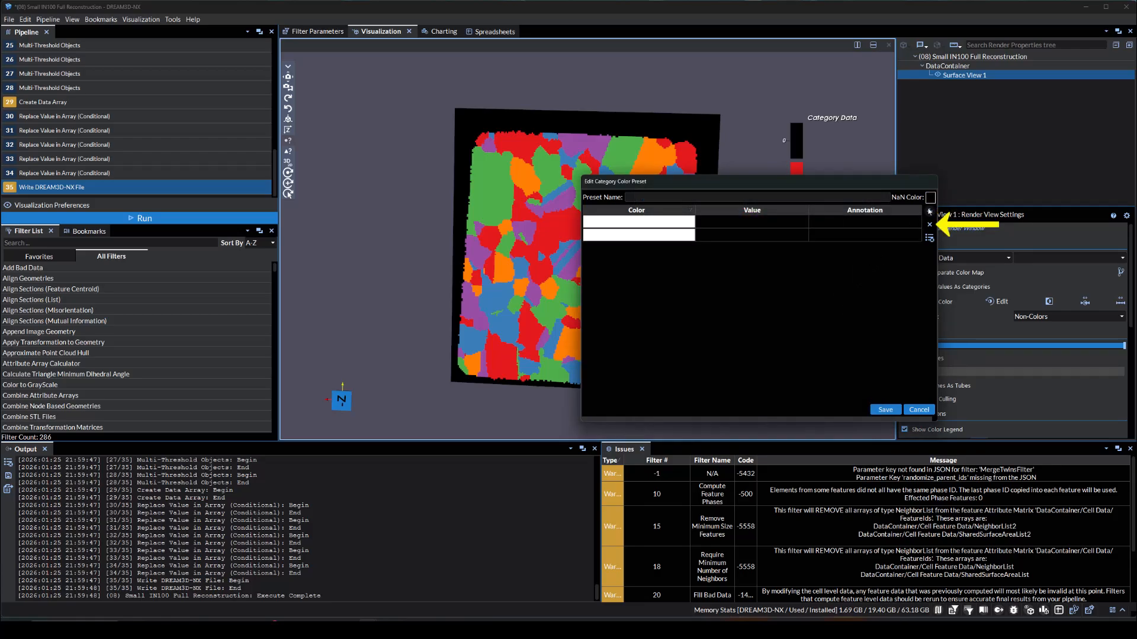
left_click(928, 211)
left_click(928, 211)
left_click(929, 211)
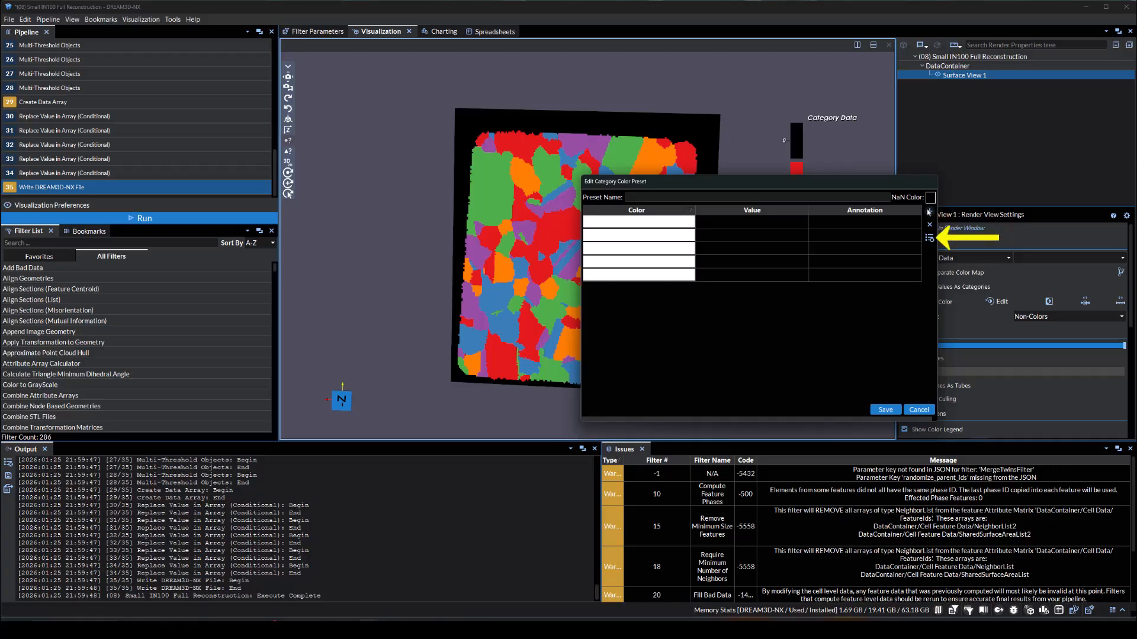
left_click_drag(858, 188, 609, 243)
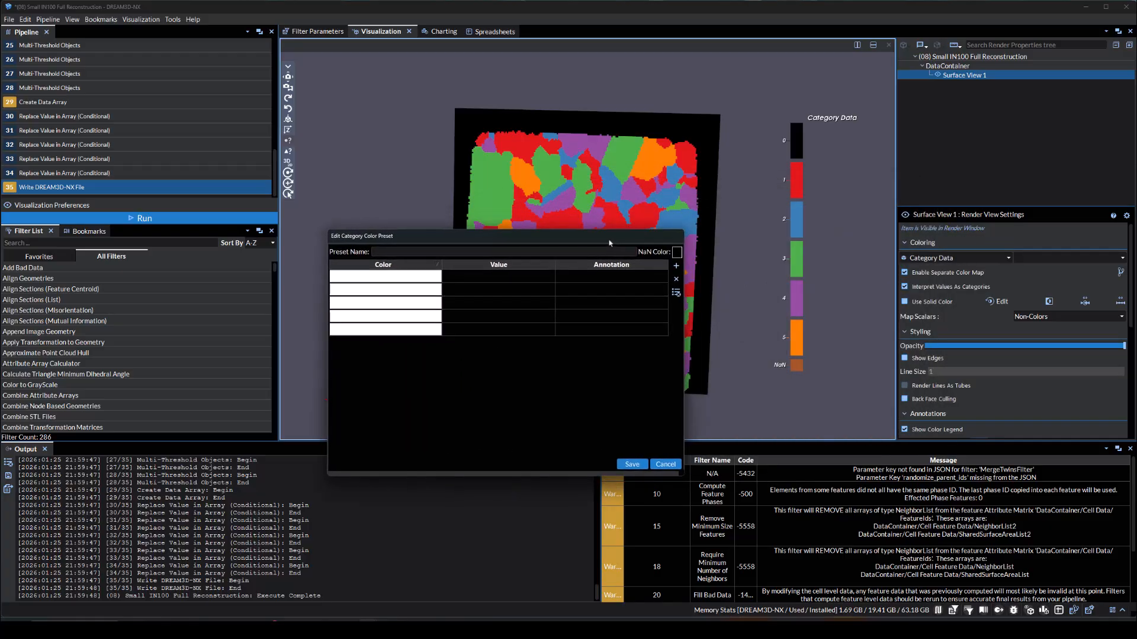
Step: Color the first three entries of the preset red, blue and green
double_click(411, 276)
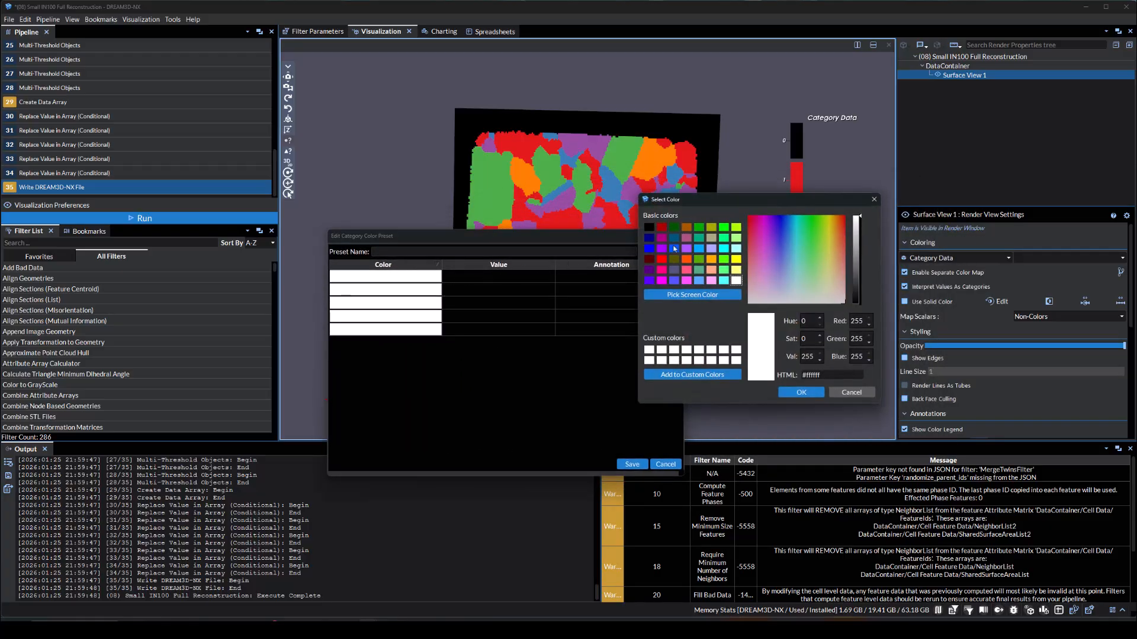
left_click(653, 228)
left_click(811, 399)
double_click(412, 289)
left_click(781, 217)
left_click(801, 392)
double_click(412, 303)
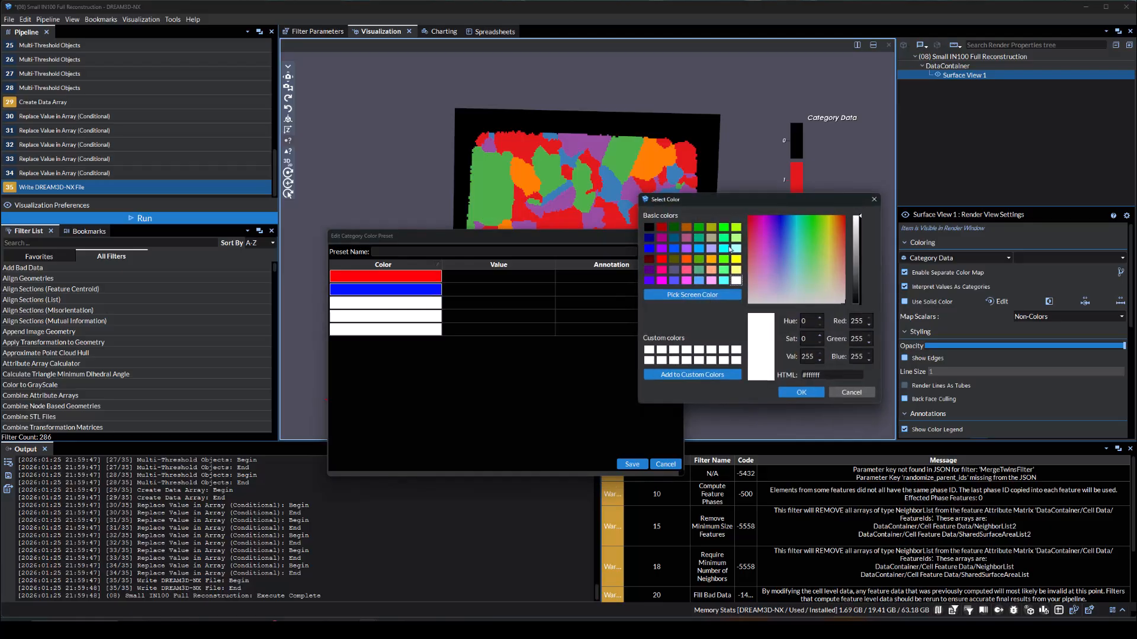
left_click(813, 220)
left_click(801, 392)
Step: Color the two remaining white entries of the preset yellow and dark red
double_click(412, 315)
left_click(830, 223)
left_click(801, 392)
double_click(411, 328)
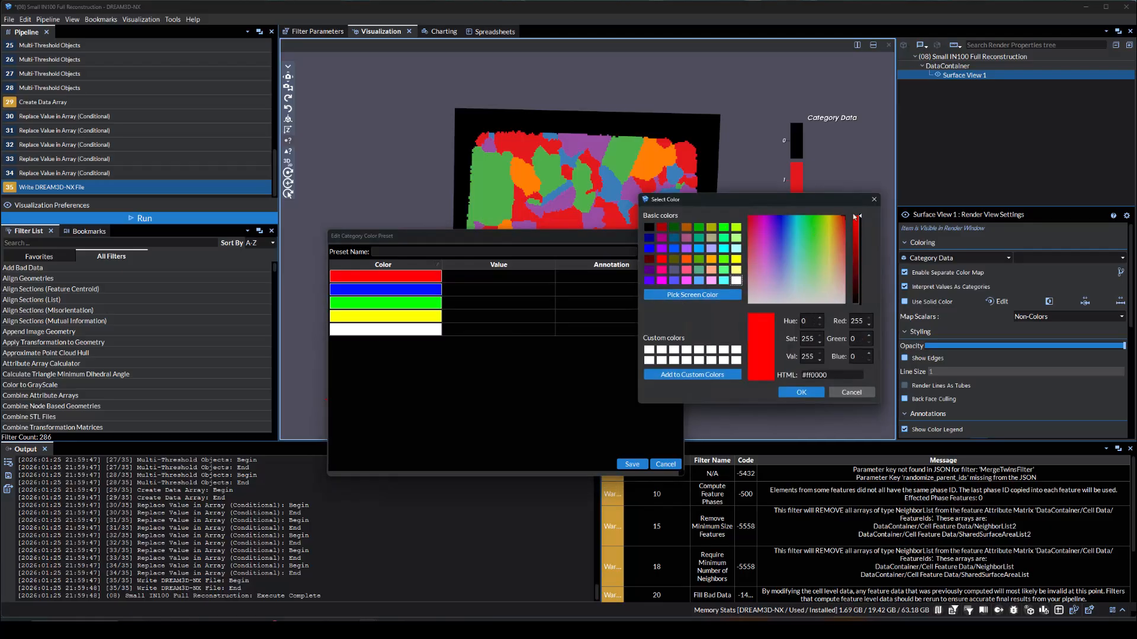
left_click_drag(855, 225, 854, 264)
left_click(801, 392)
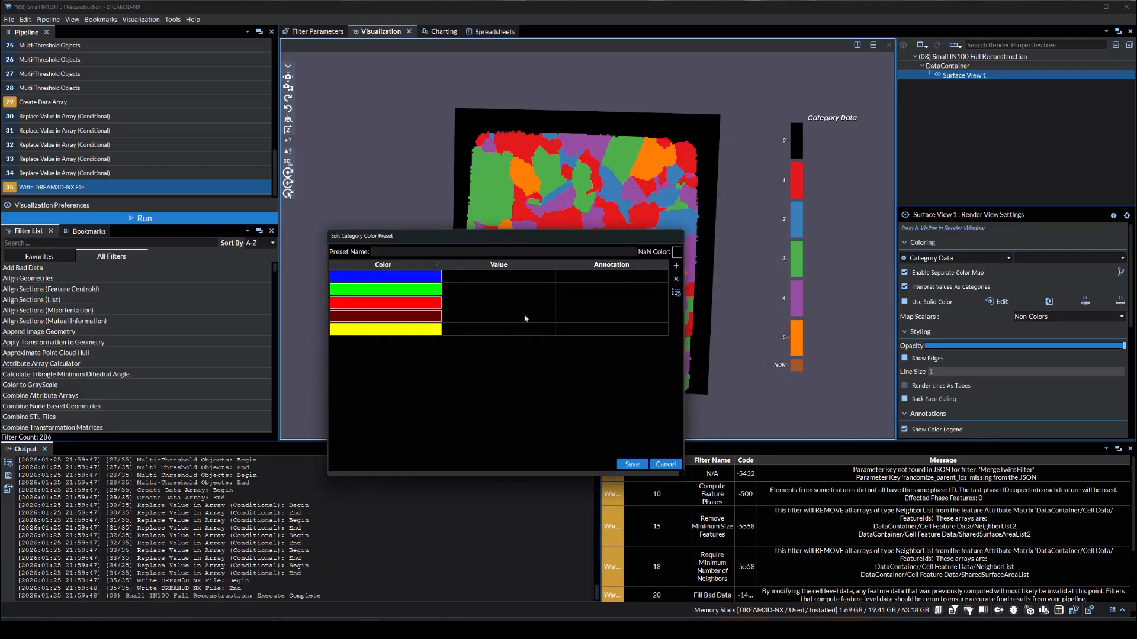
Step: Assign value 1 to the blue entry, 2 to yellow, 3 to dark red, 4 to red and 5 to green
double_click(503, 283)
type("1")
left_click(503, 294)
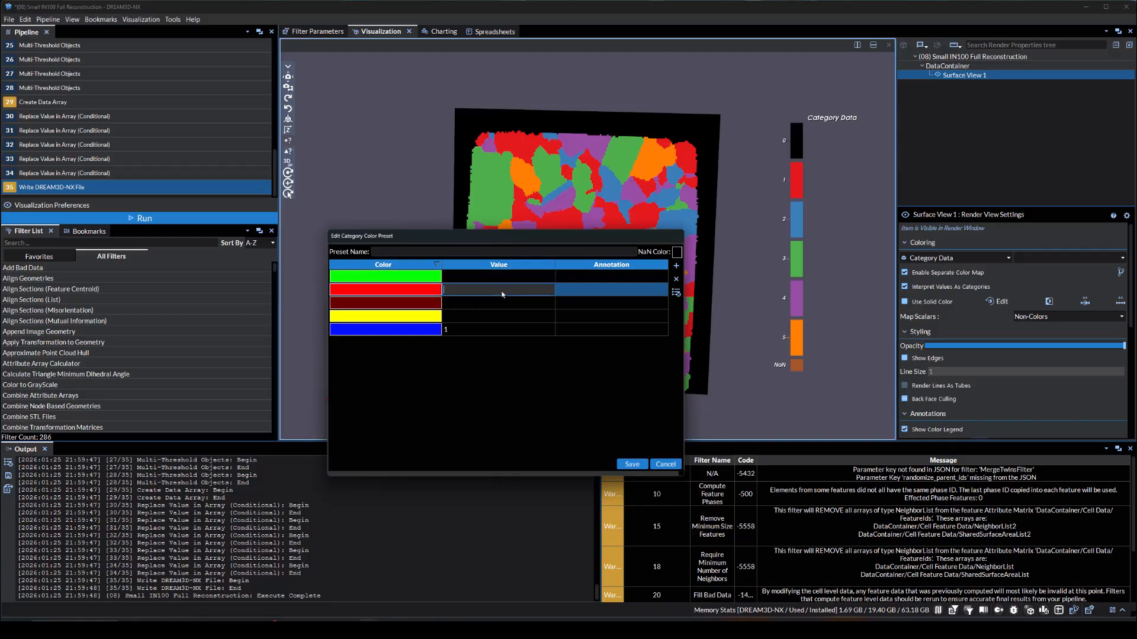
double_click(489, 320)
type("2")
left_click(483, 303)
double_click(484, 303)
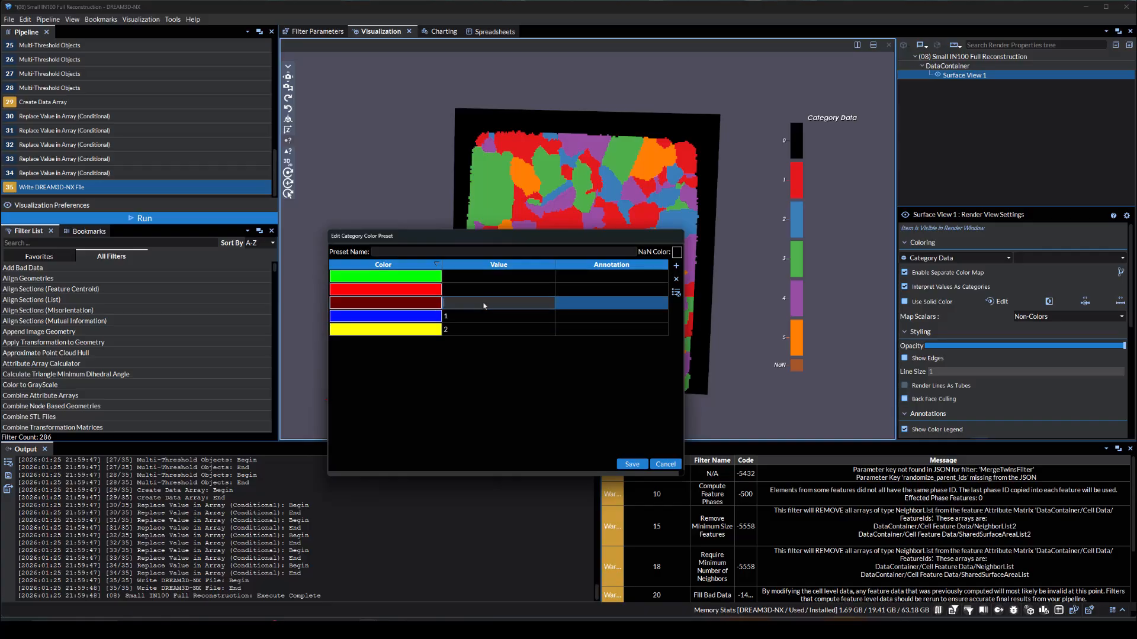
double_click(476, 289)
type("4")
double_click(469, 276)
type("5")
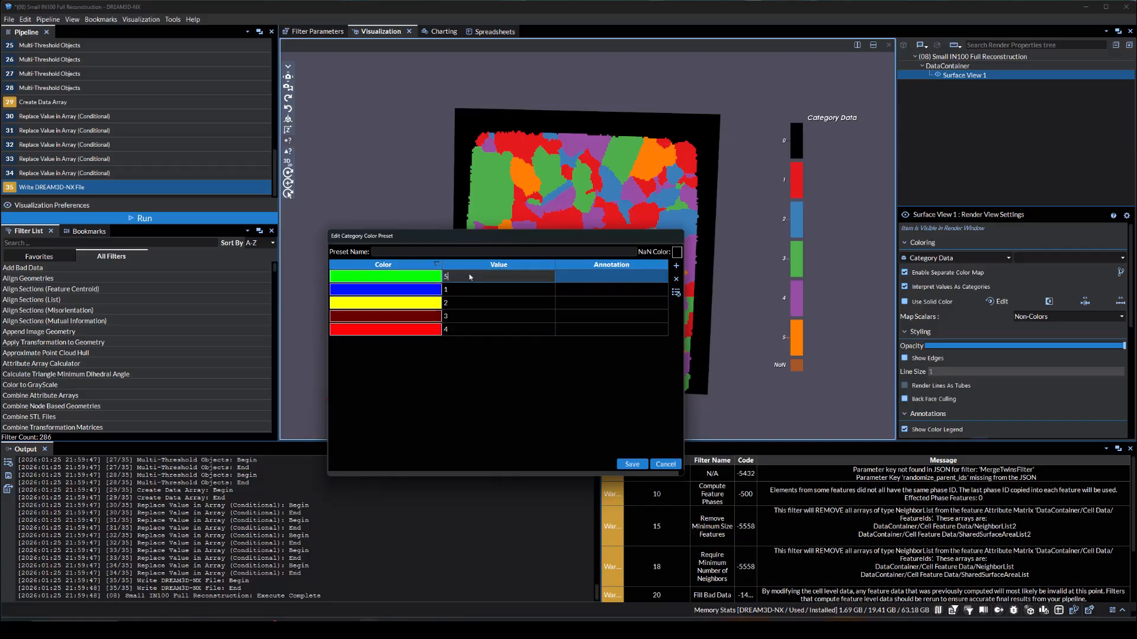
Step: Annotate the preset entries with values 1 and 2 as Example_1 and Example_2
left_click(500, 360)
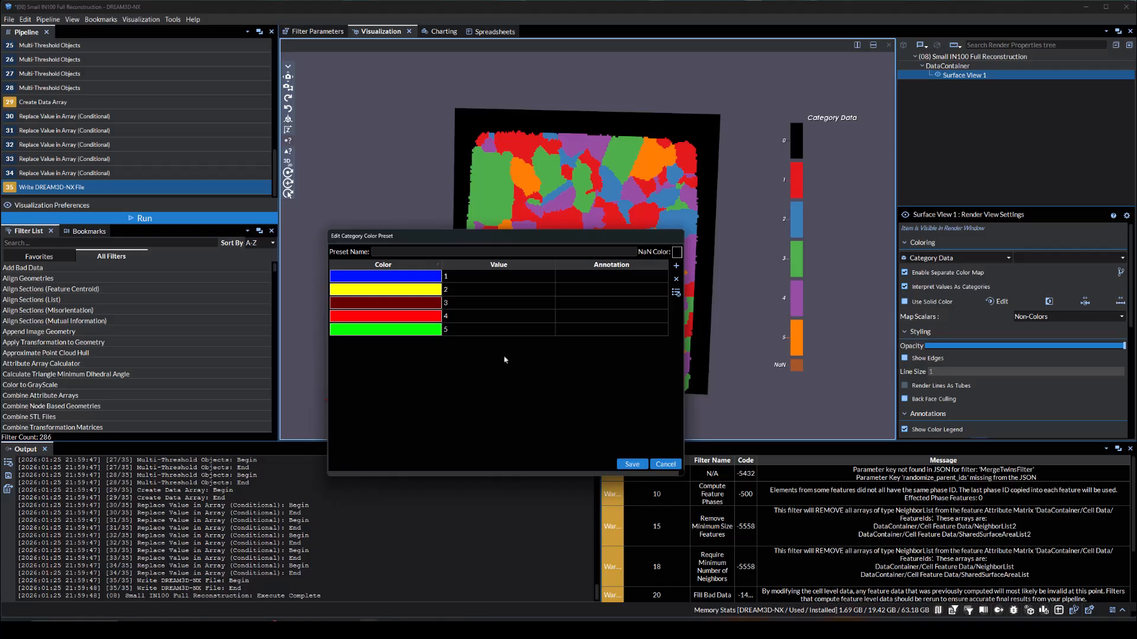
double_click(582, 277)
type("Example_1")
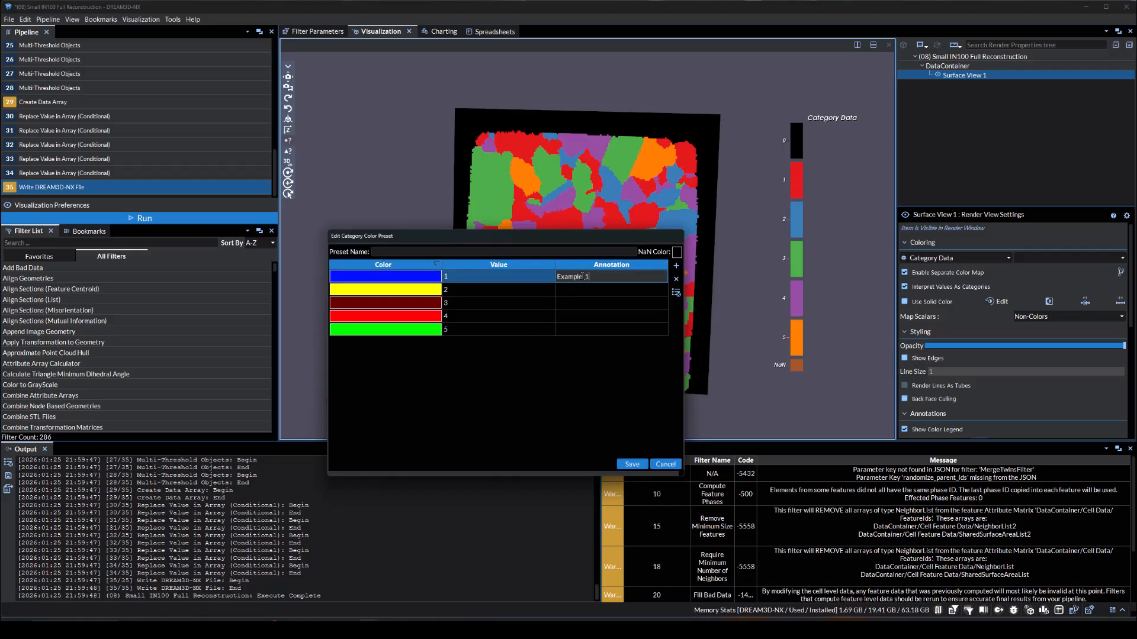
key("Return")
double_click(585, 290)
type("Exa")
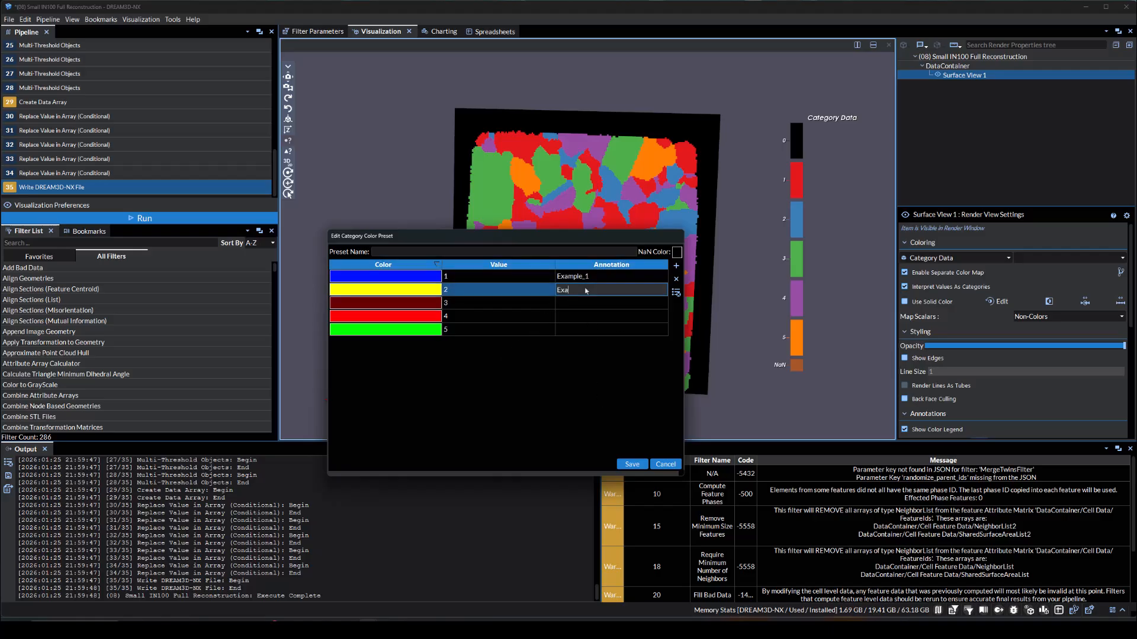
type("mple_2")
key("Return")
Step: Annotate the preset entries with values 3, 4 and 5 as Example_3, Example_4 and Example_5
double_click(589, 303)
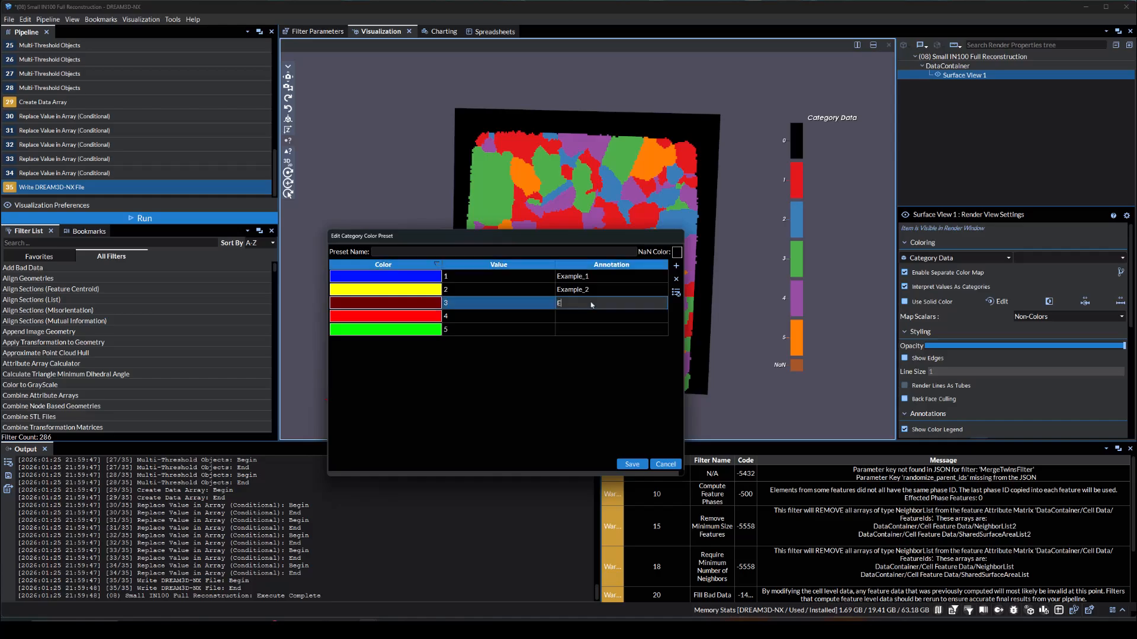
type("Example_3")
key("Return")
double_click(589, 317)
type("Example_4")
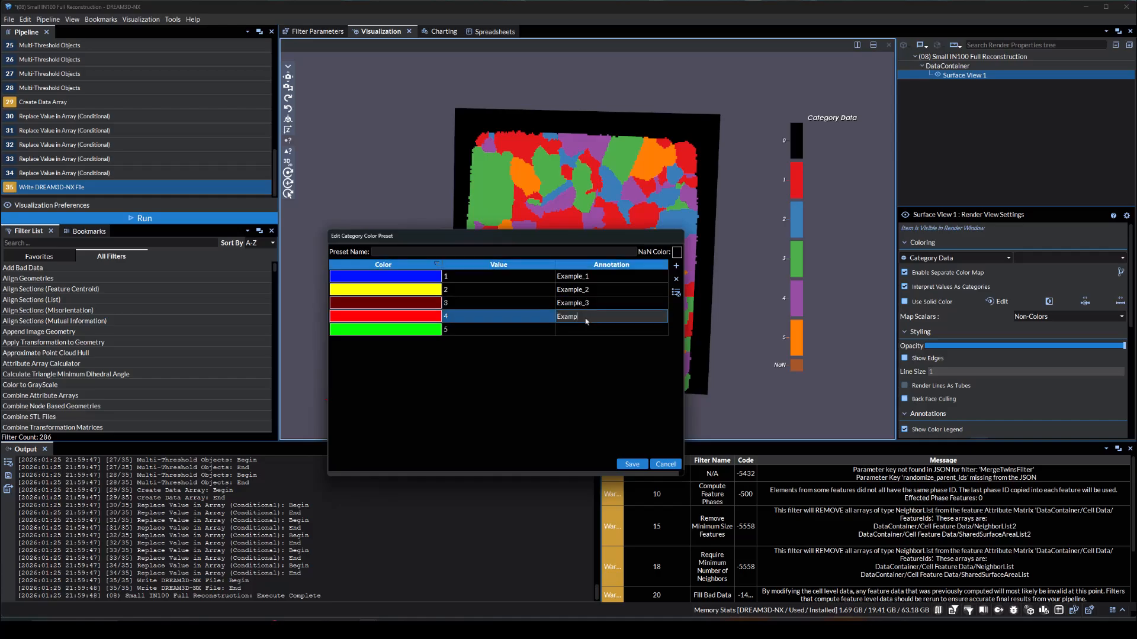
key("Return")
double_click(594, 331)
type("Example_5")
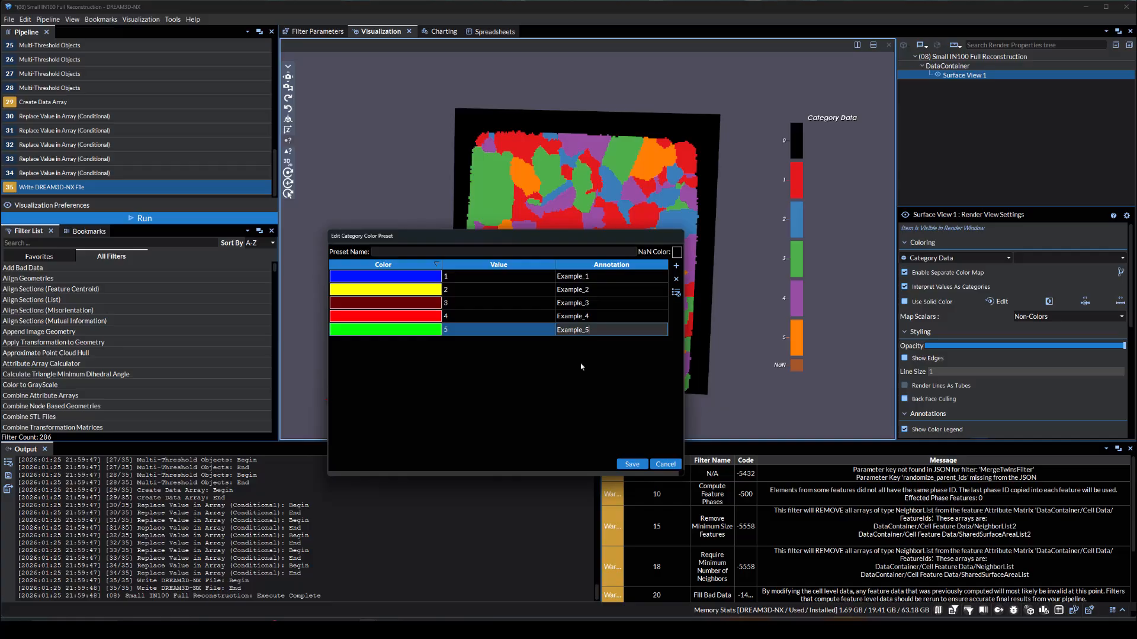
Step: Name the preset Category_Example_Color_Preset and save it
left_click(415, 252)
type("Category_Example_Color_Preset")
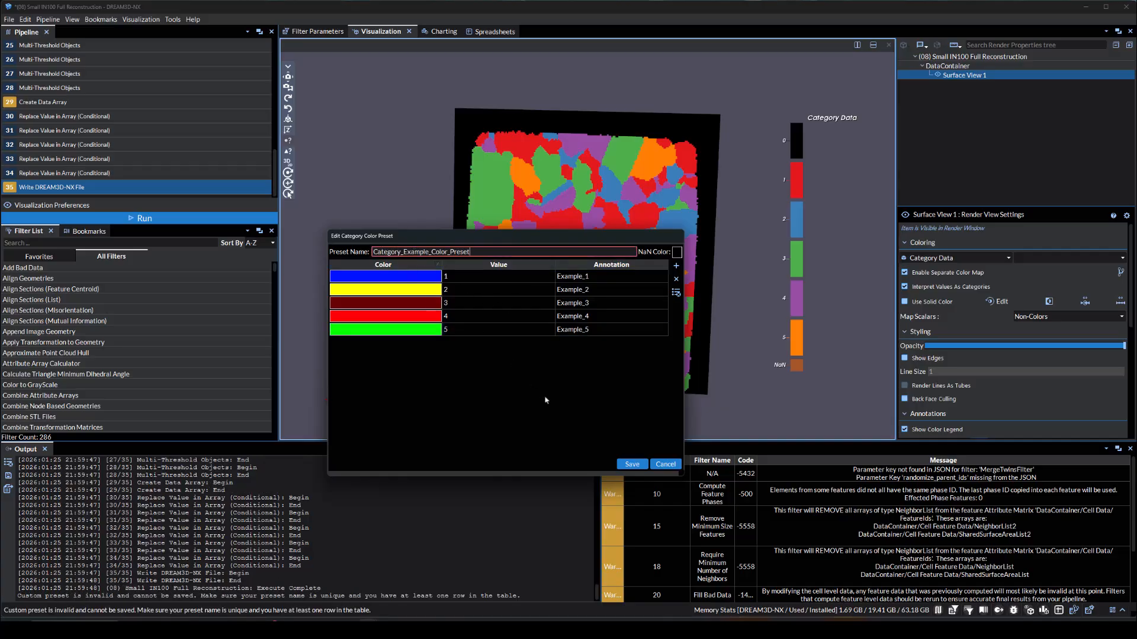
left_click(632, 464)
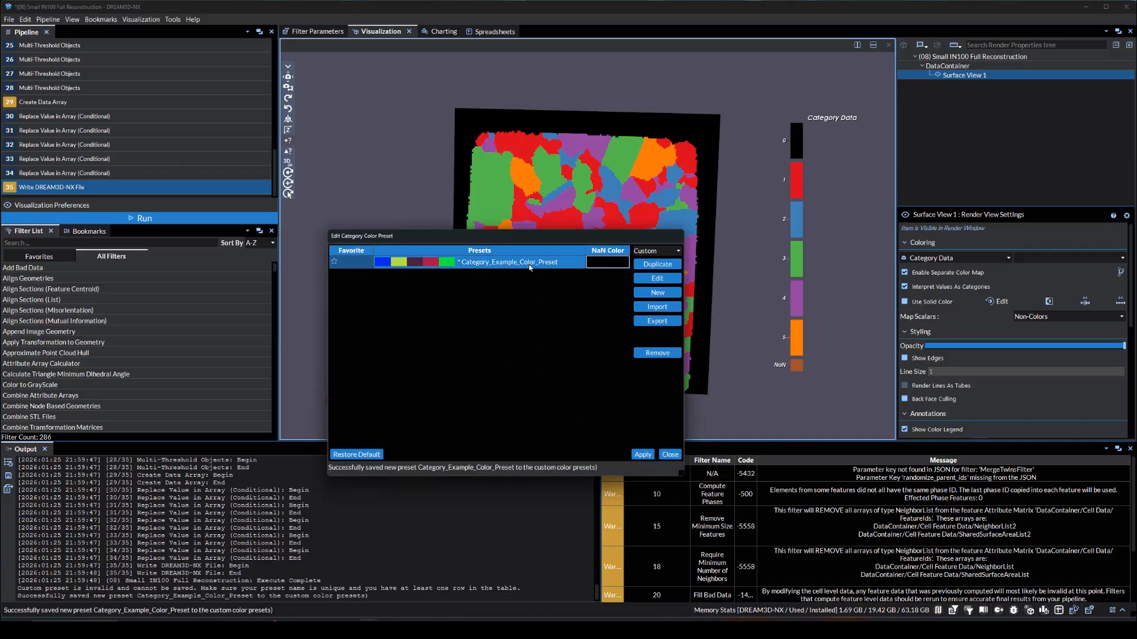
Step: Mark Category_Example_Color_Preset as a favorite and apply it to the surface, using the NaN color for missing values
left_click(334, 263)
left_click(642, 455)
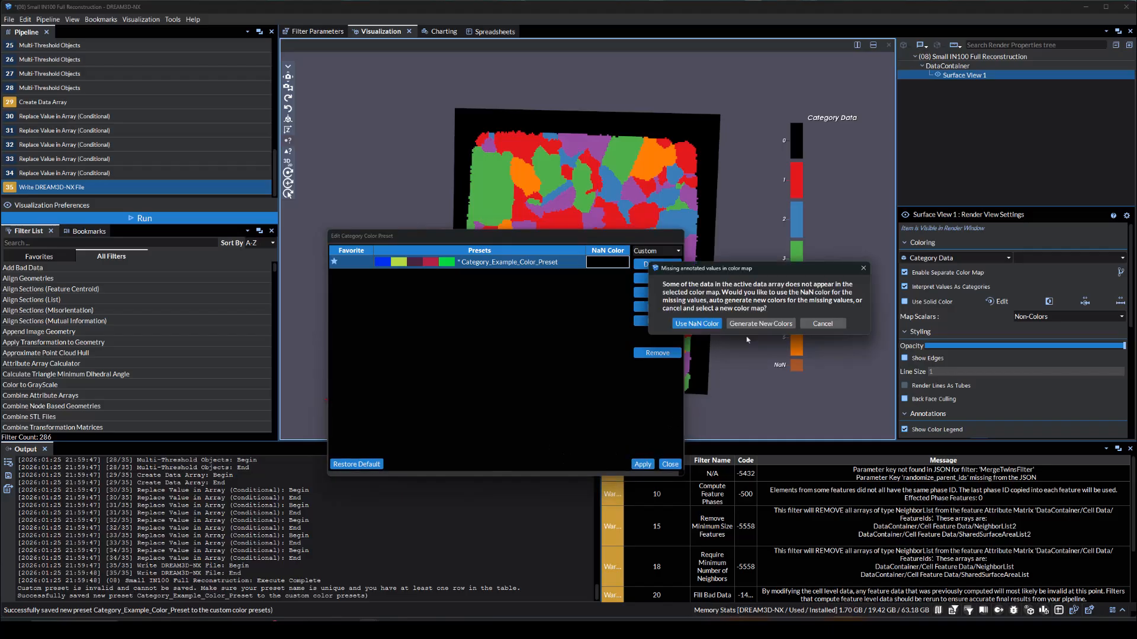
left_click(708, 325)
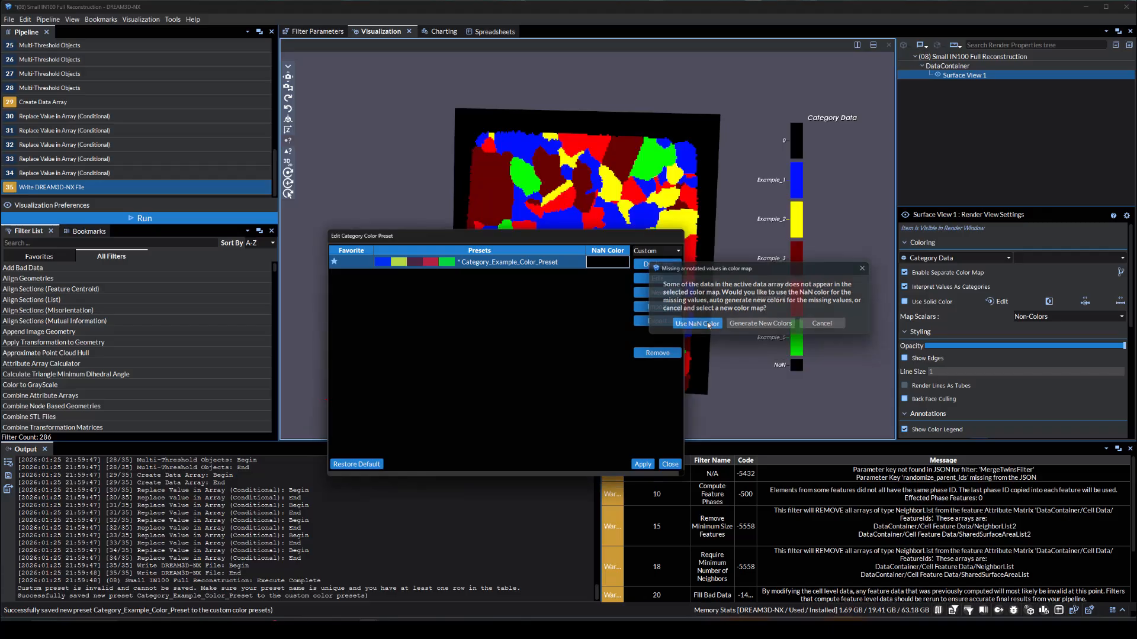
left_click(493, 340)
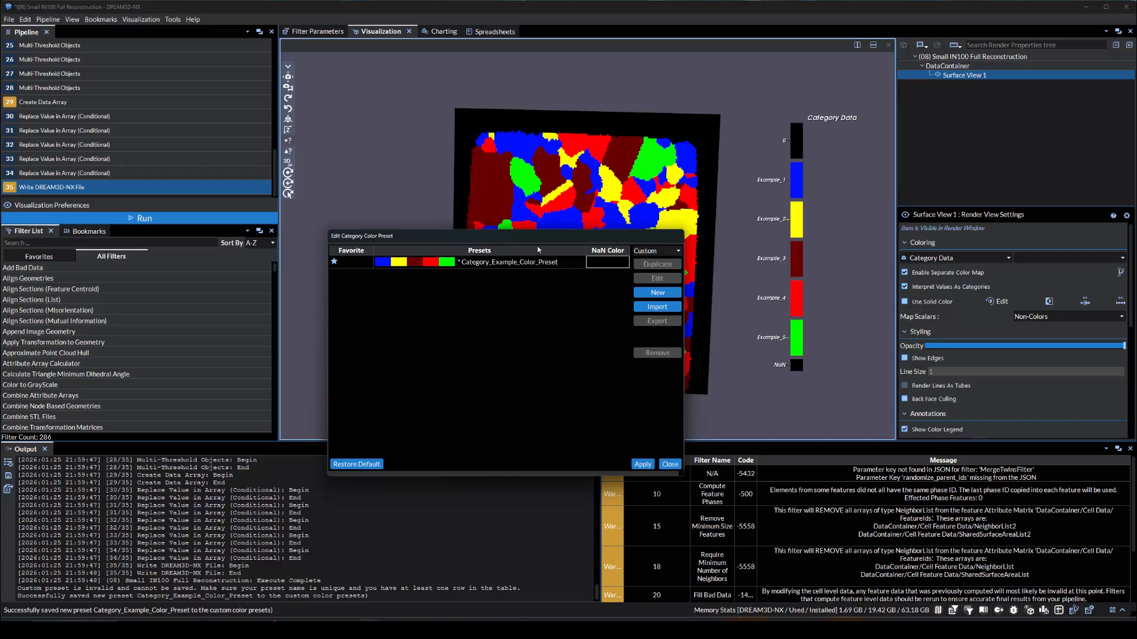
Step: Move the preset dialog off the surface and reapply the preset, accepting the warning and keeping the NaN color for missing values
left_click_drag(537, 238, 302, 262)
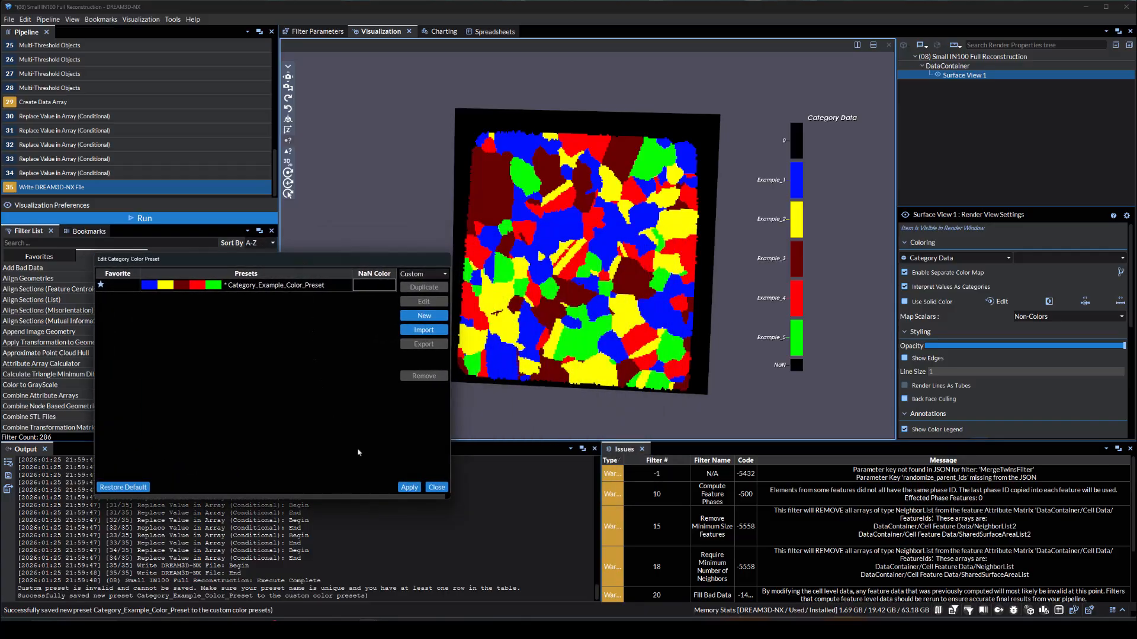
left_click(410, 488)
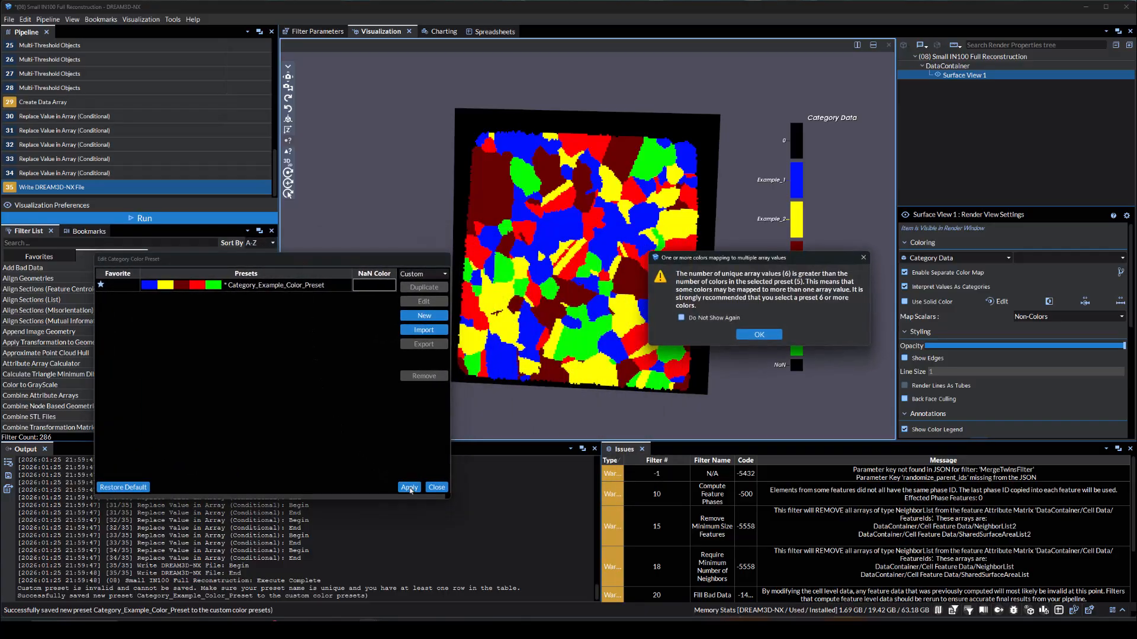
left_click(761, 335)
left_click(704, 328)
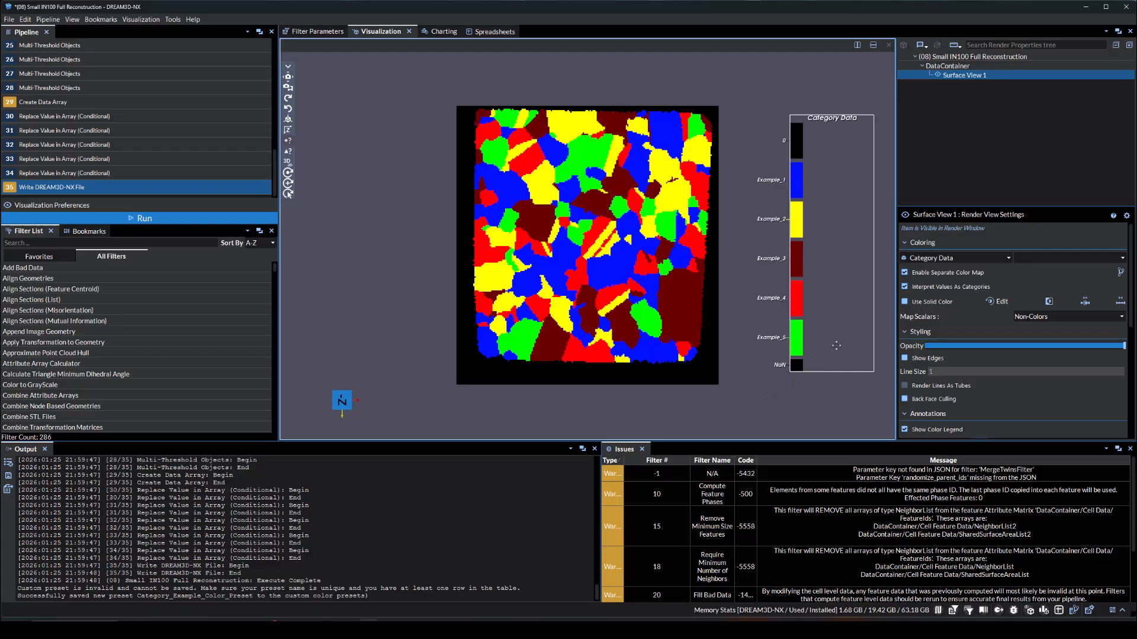
Step: Stop interpreting the surface values as categories and color the surface by Confidence Index
left_click(909, 286)
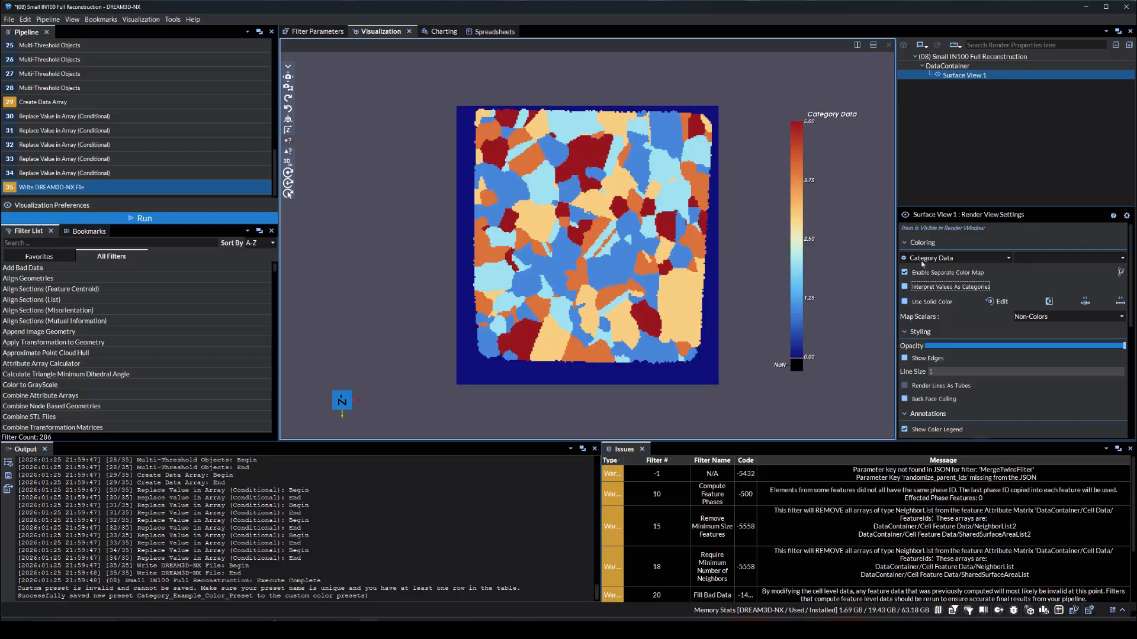
left_click(929, 258)
left_click(927, 288)
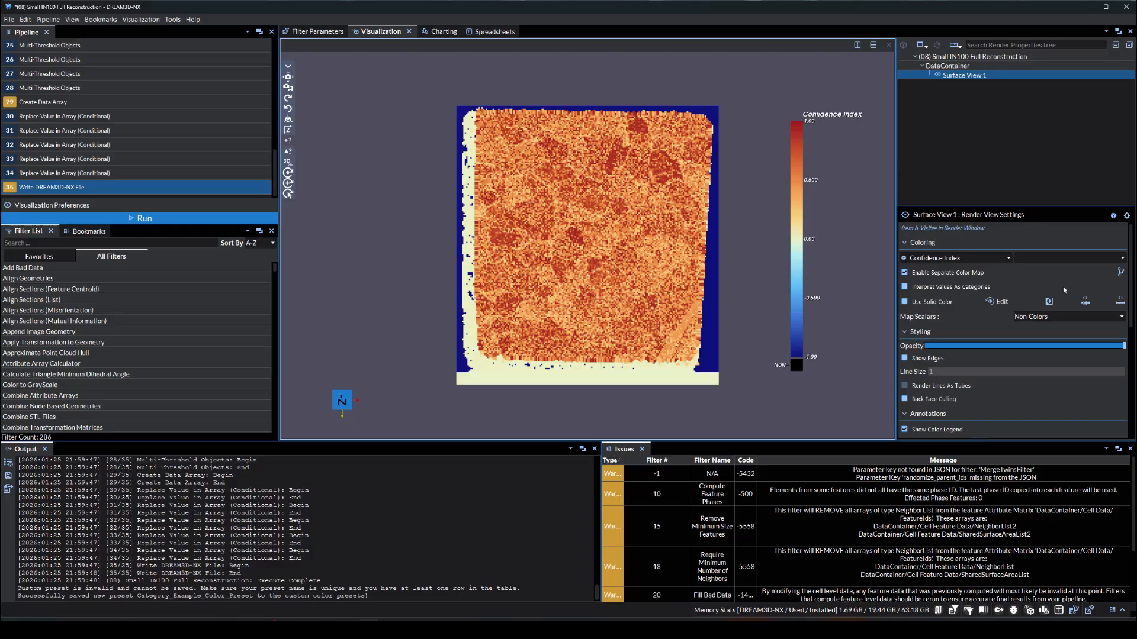
Step: Set a custom data range for the Confidence Index coloring with a minimum of 0
left_click(1085, 302)
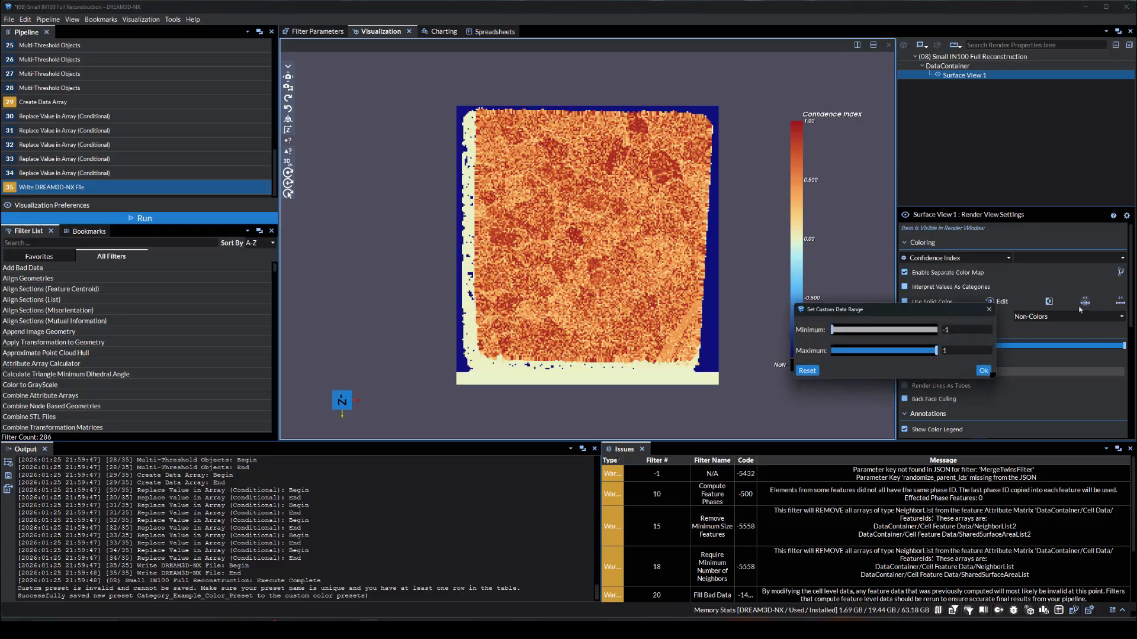
left_click(969, 334)
key("BackSpace")
key("BackSpace")
type("0")
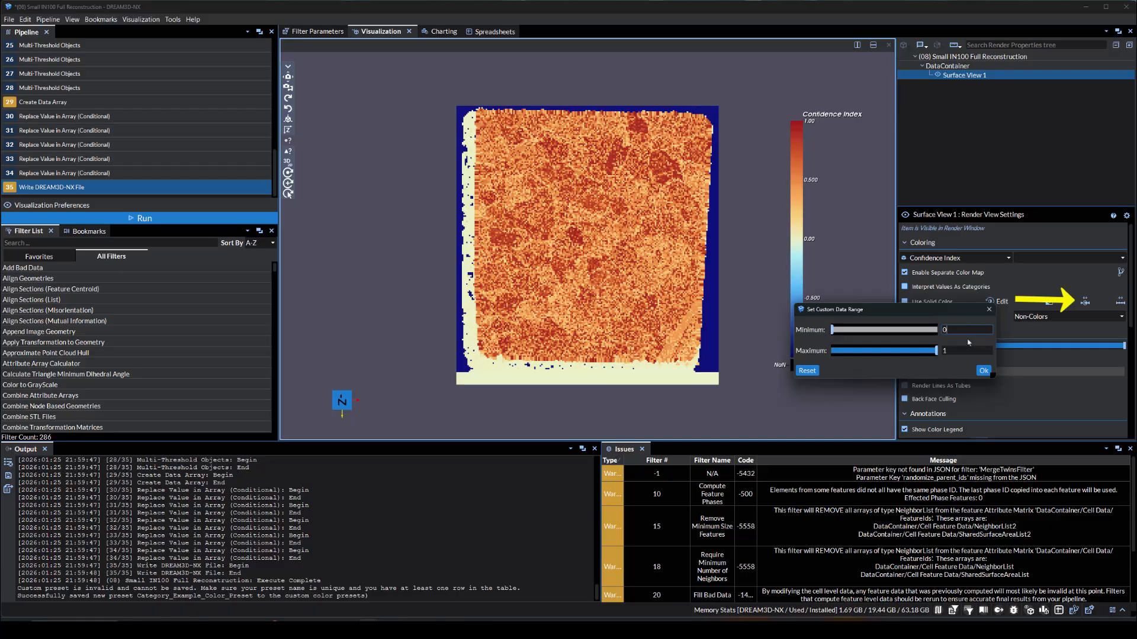
key("Return")
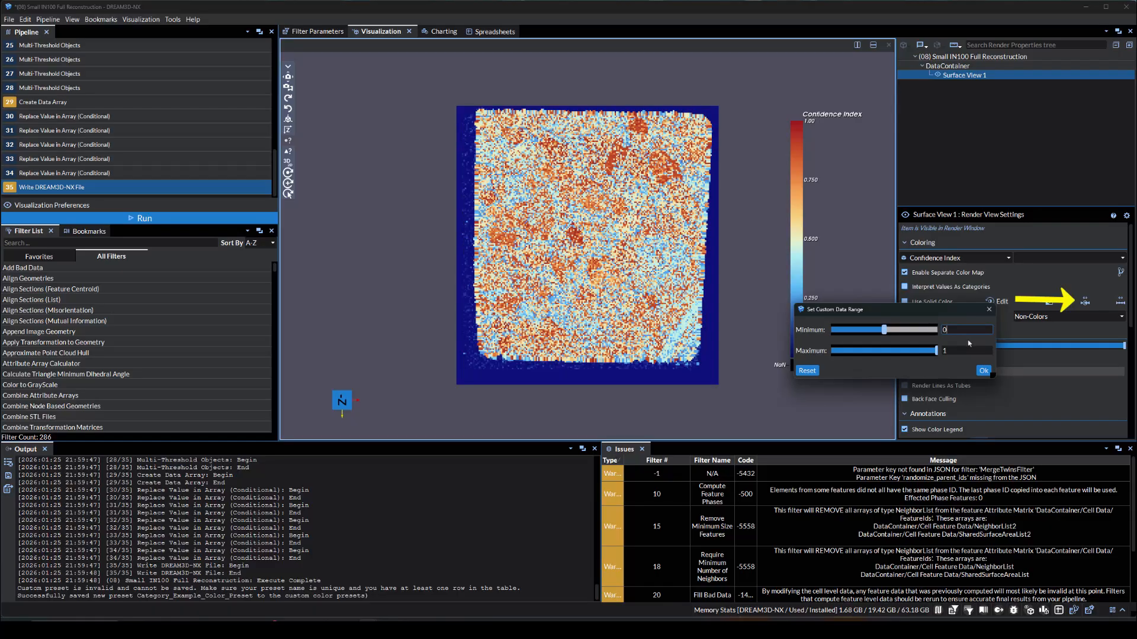
left_click(983, 371)
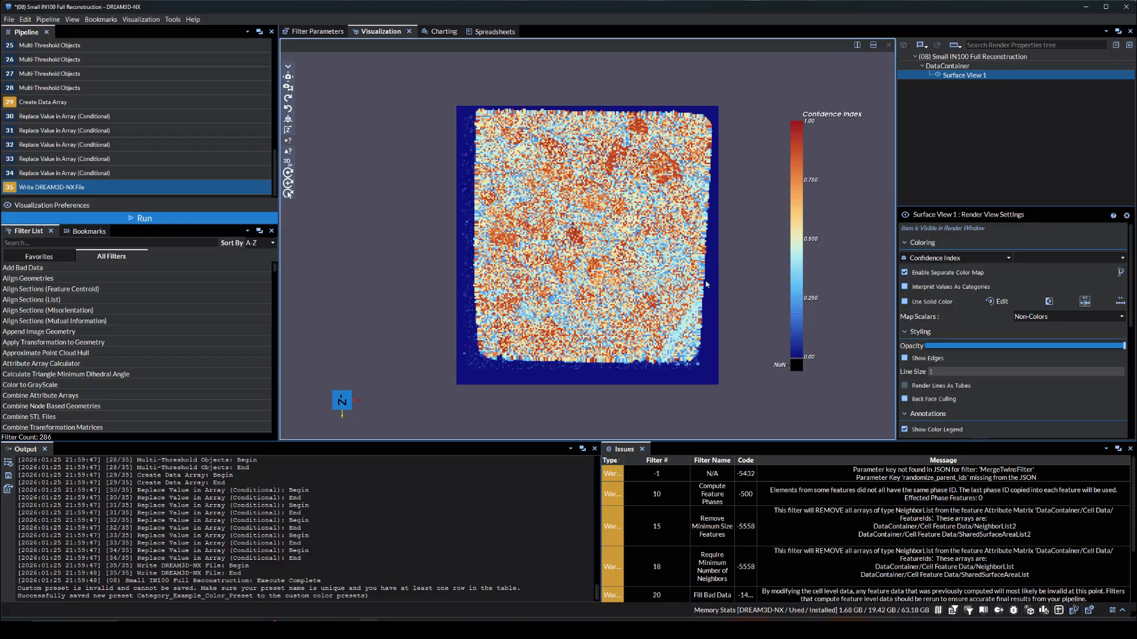
Step: Narrow the Confidence Index custom data range to a minimum of about 0.617 and a maximum of about 0.835
left_click_drag(738, 279, 469, 279)
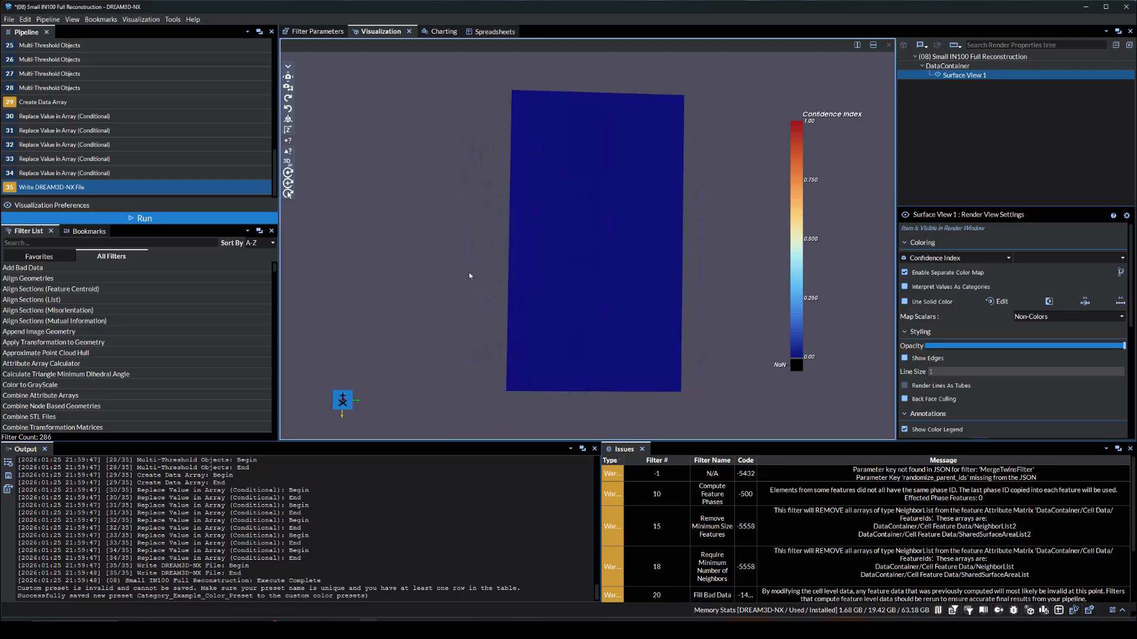
left_click_drag(669, 274, 407, 272)
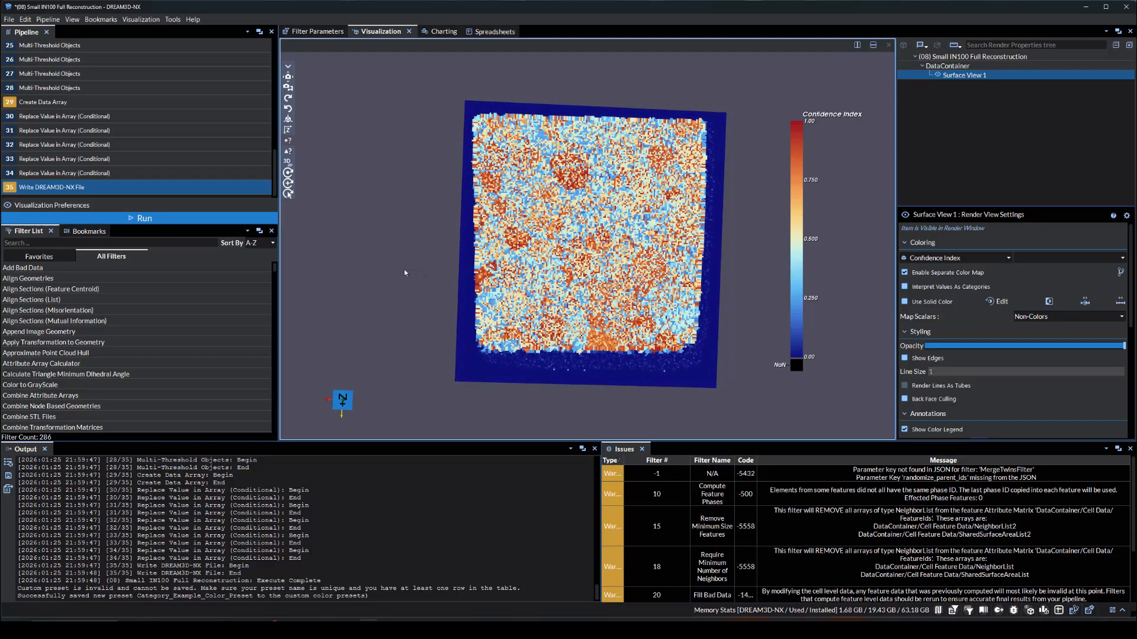
left_click(1084, 301)
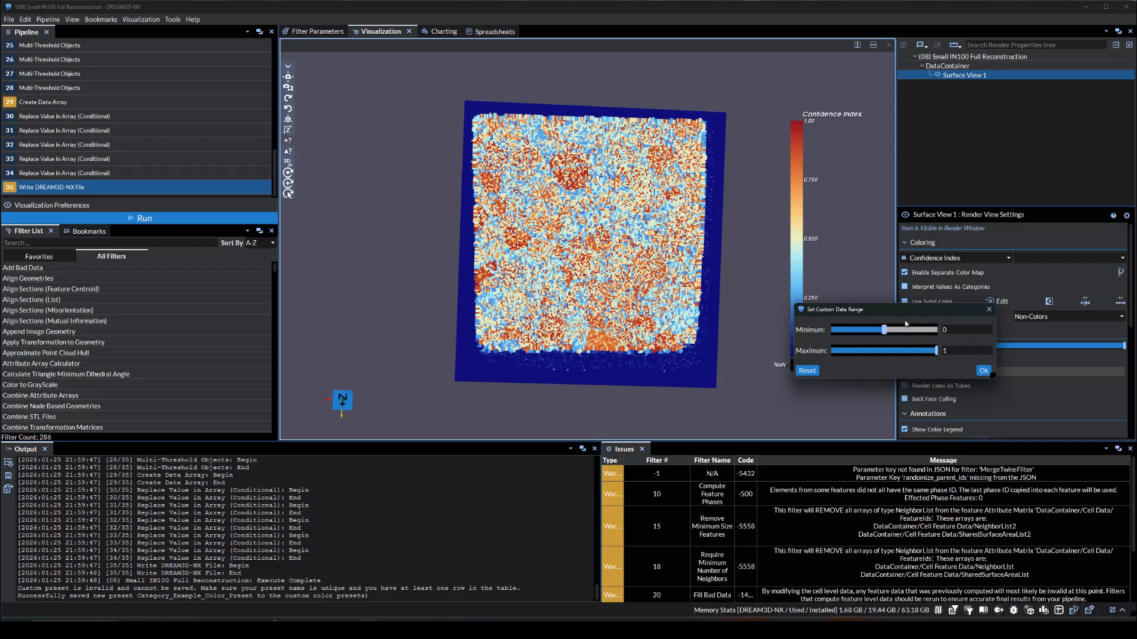
left_click_drag(882, 330, 928, 356)
left_click(983, 370)
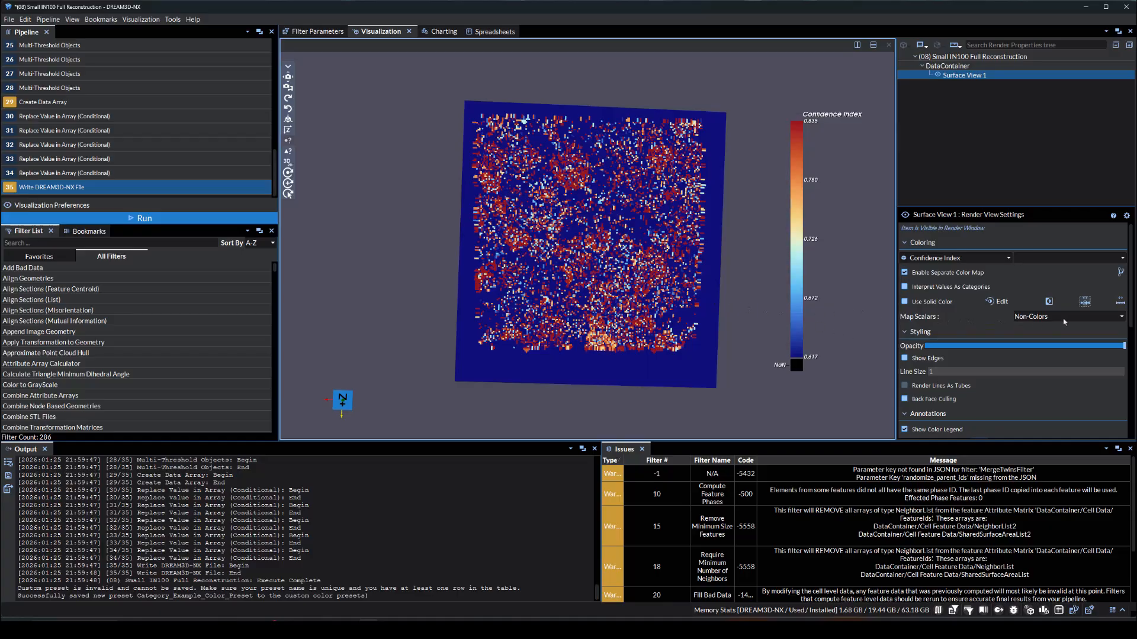
Step: Check the custom range limits and rescale the Confidence Index color map to the full data range
left_click(1084, 301)
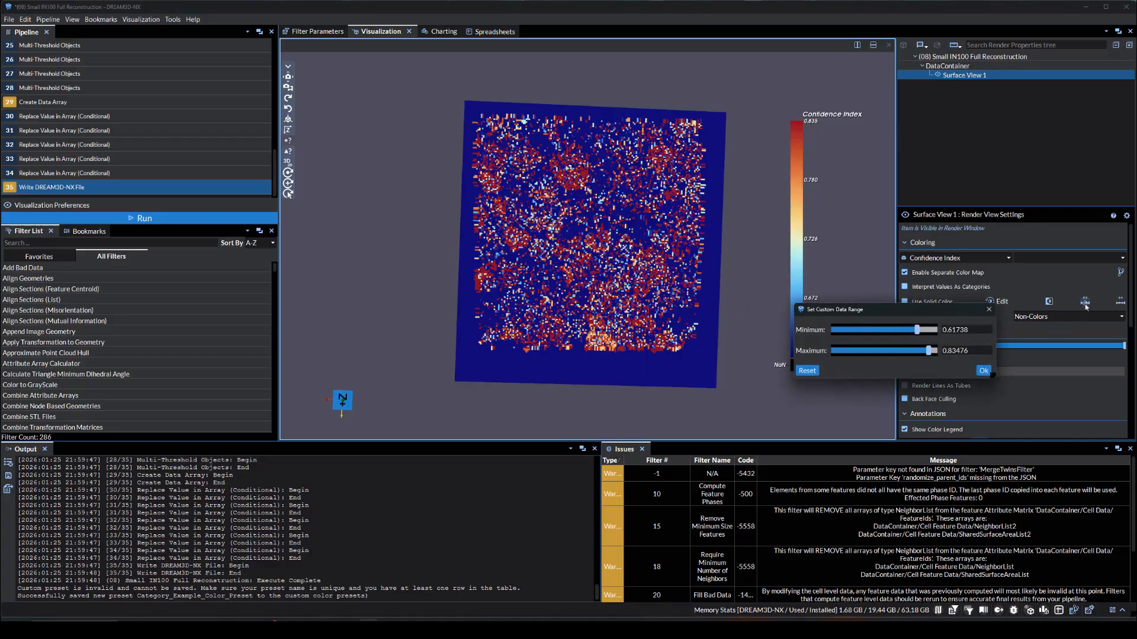
left_click(984, 371)
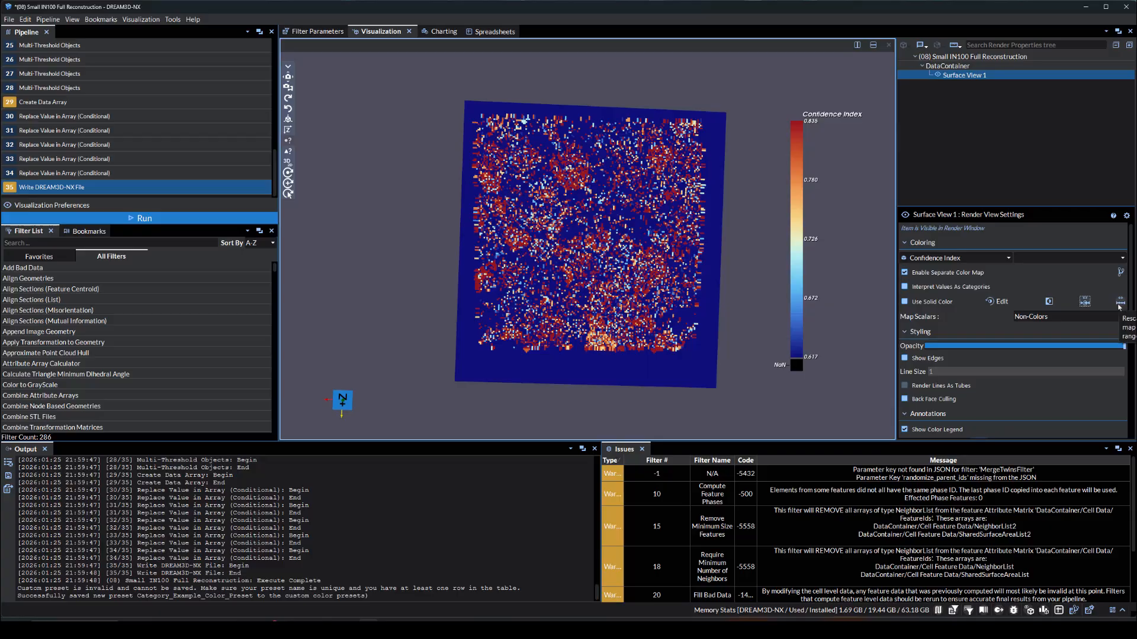
left_click(1119, 305)
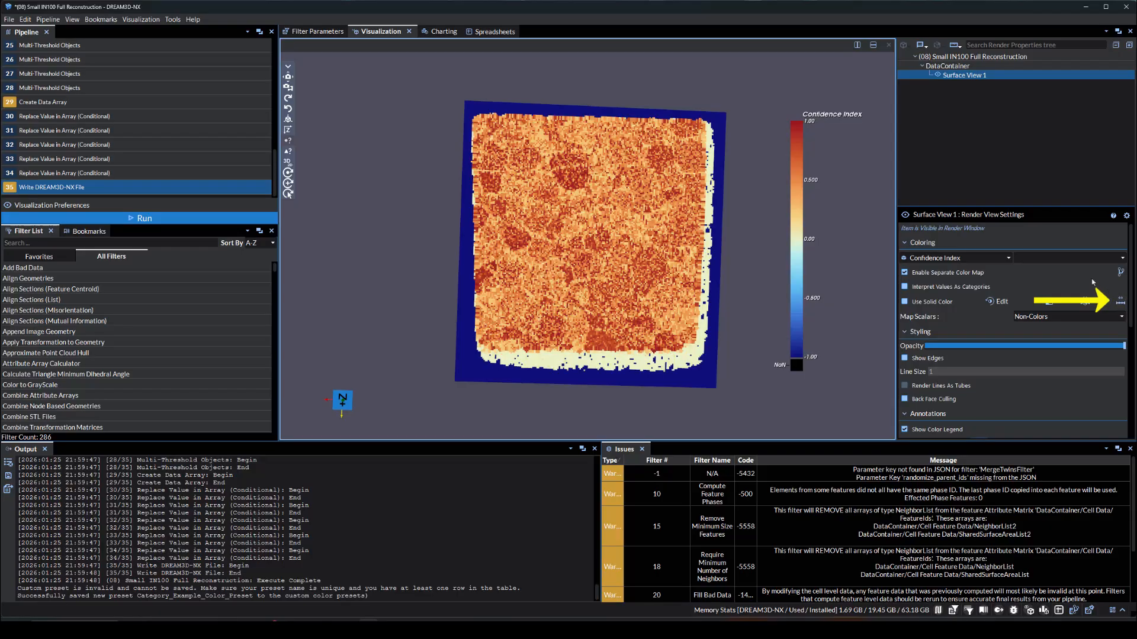